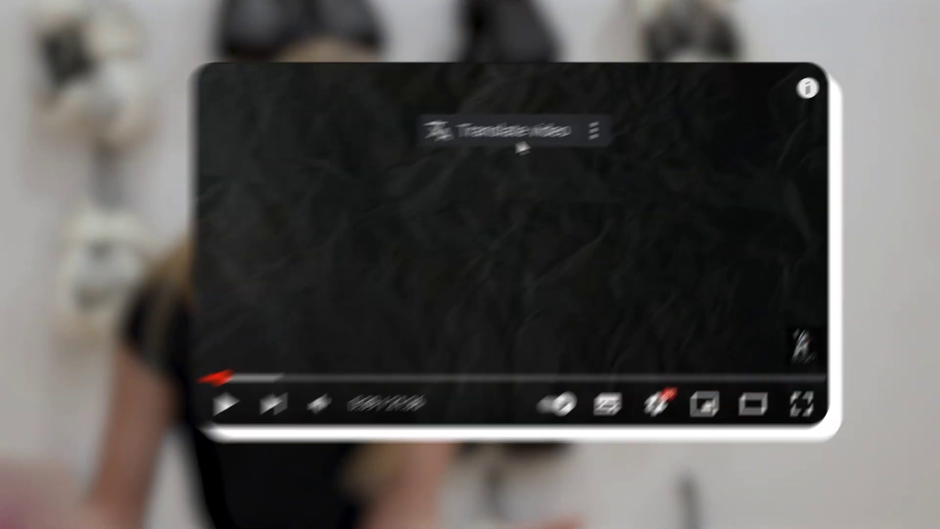
Turn on Translate video for the next YouTube video
{"action": "left_click", "coordinate": [703, 76]}
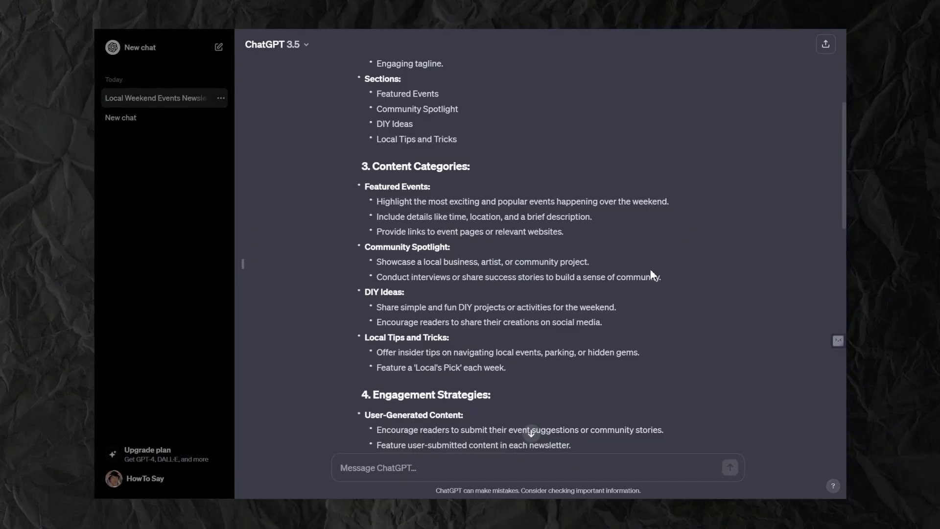
Summon Merlin with Ctrl+M beside the newsletter chat and type 'hi' into its prompt
{"action": "key", "text": "ctrl+m"}
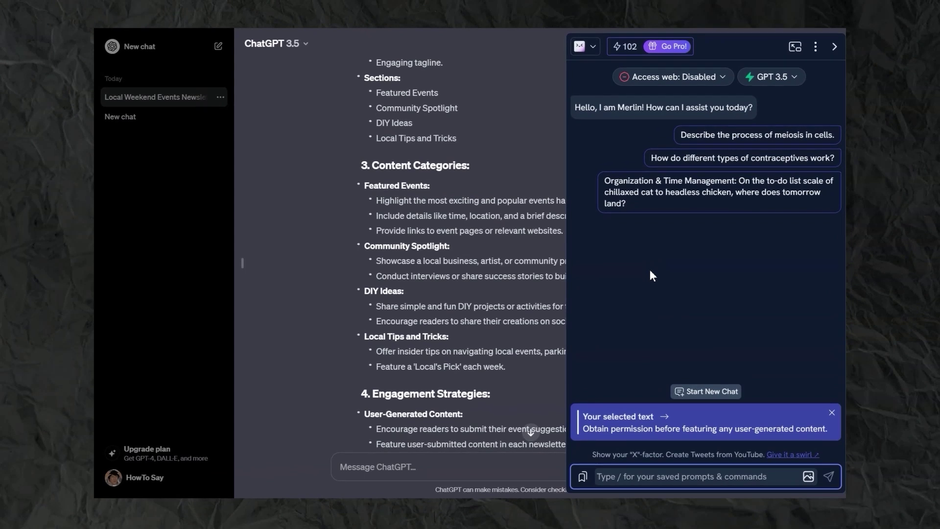
{"action": "type", "text": "hi"}
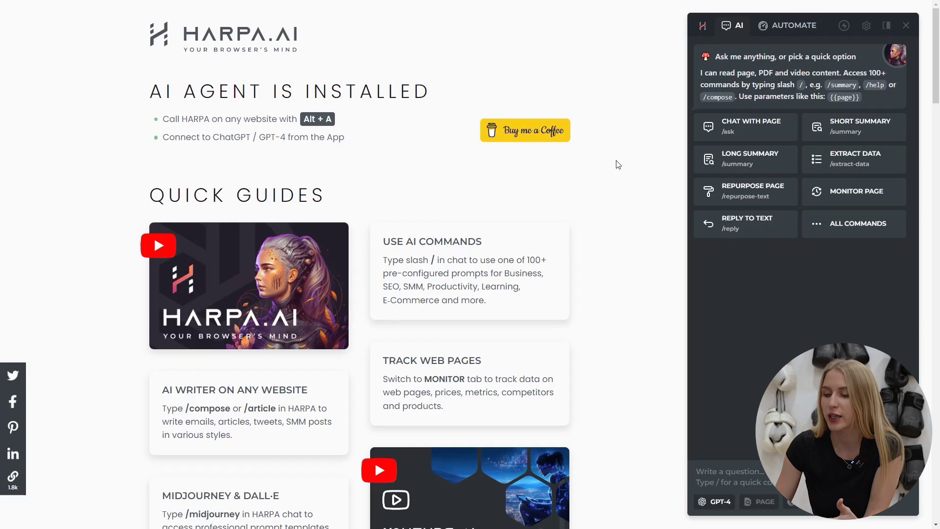
Run HARPA's SHORT SUMMARY on the page, then start REPLY TO TEXT on the X post
{"action": "left_click", "coordinate": [837, 132]}
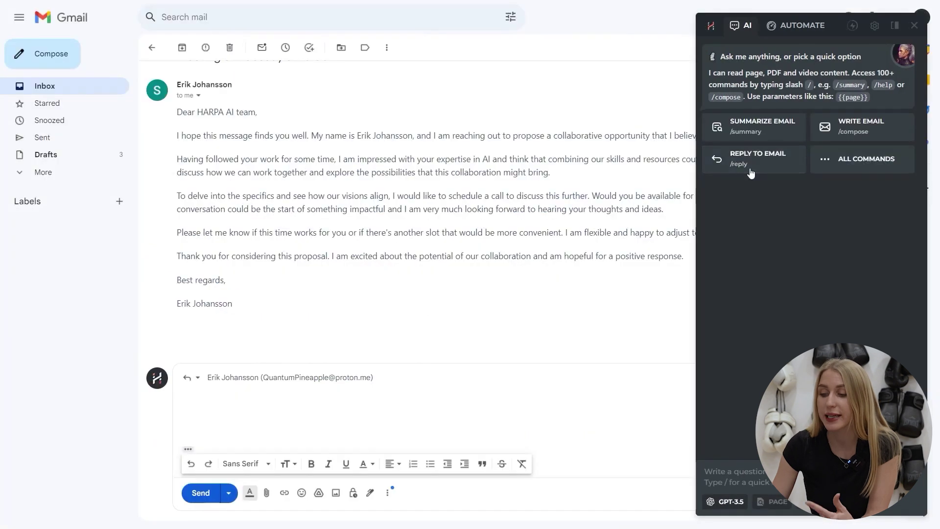
{"action": "left_click", "coordinate": [751, 166]}
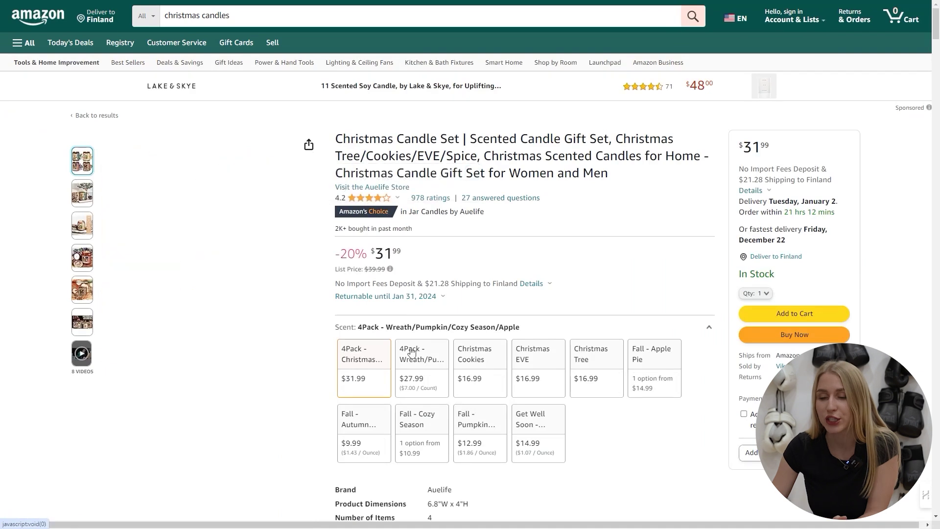
Pick the Christmas EVE candle and create a HARPA Price Drops monitor on its $16.99 price
{"action": "left_click", "coordinate": [531, 369]}
{"action": "key", "text": "alt+a"}
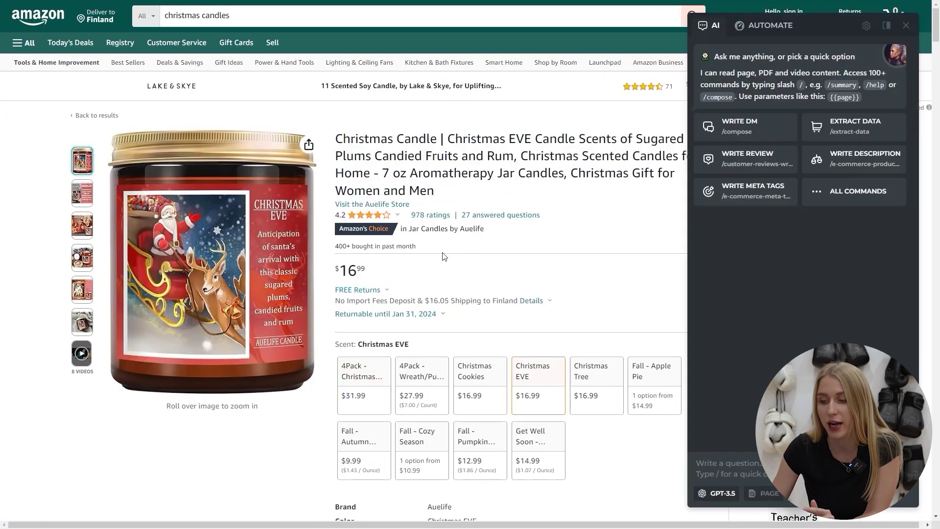
{"action": "left_click", "coordinate": [772, 30]}
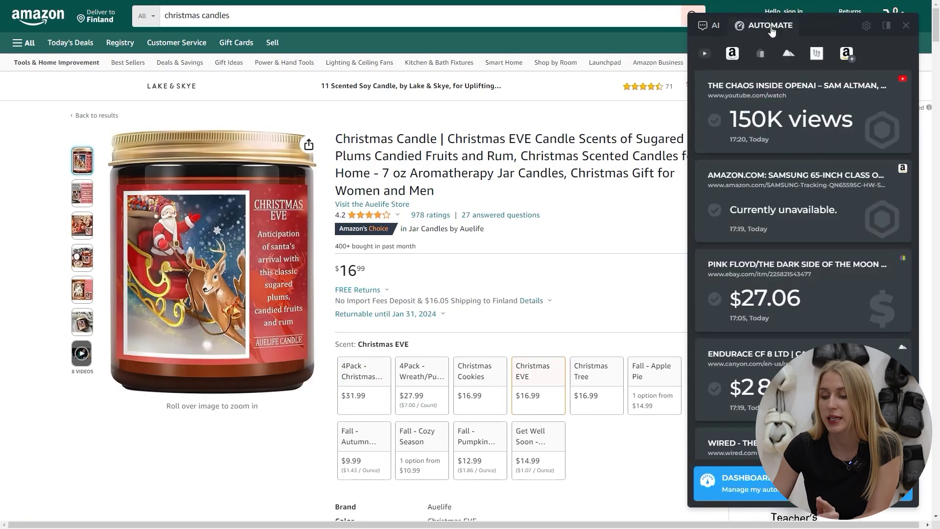
{"action": "left_click", "coordinate": [846, 54]}
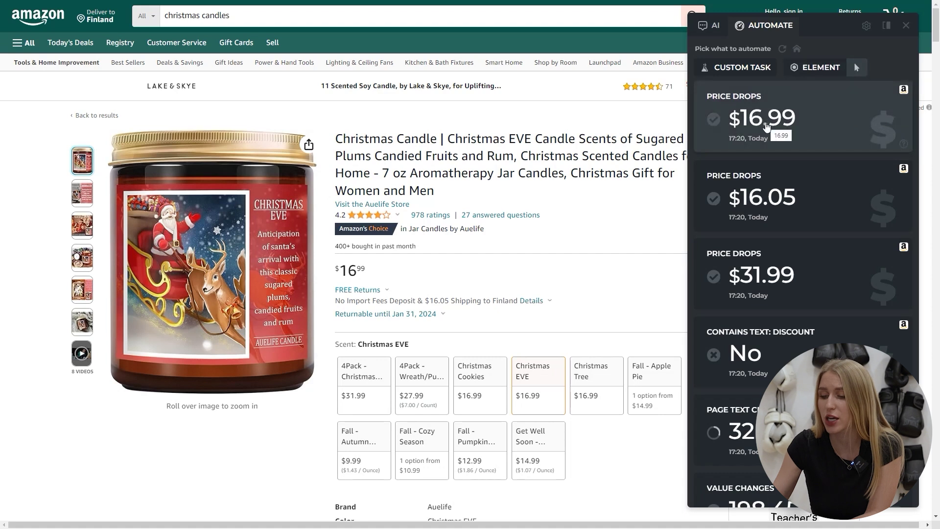
{"action": "left_click", "coordinate": [767, 127]}
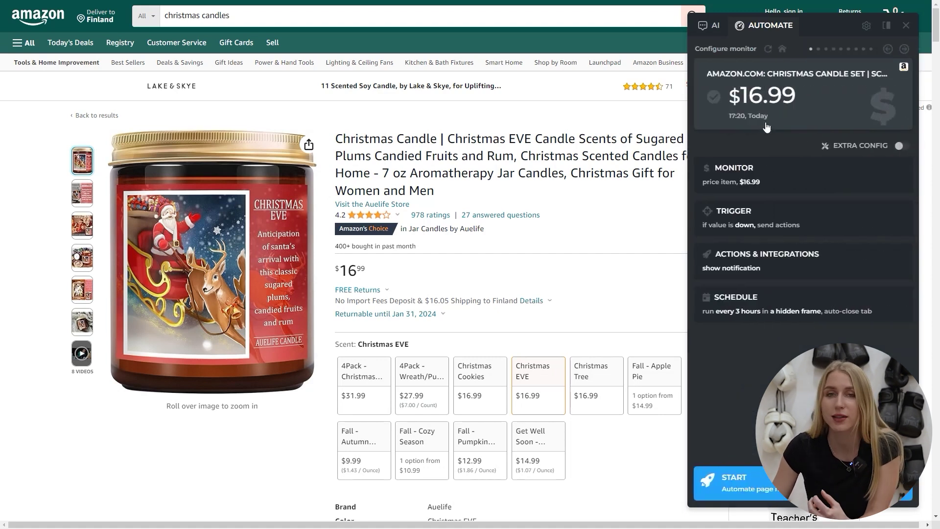
{"action": "left_click", "coordinate": [748, 298]}
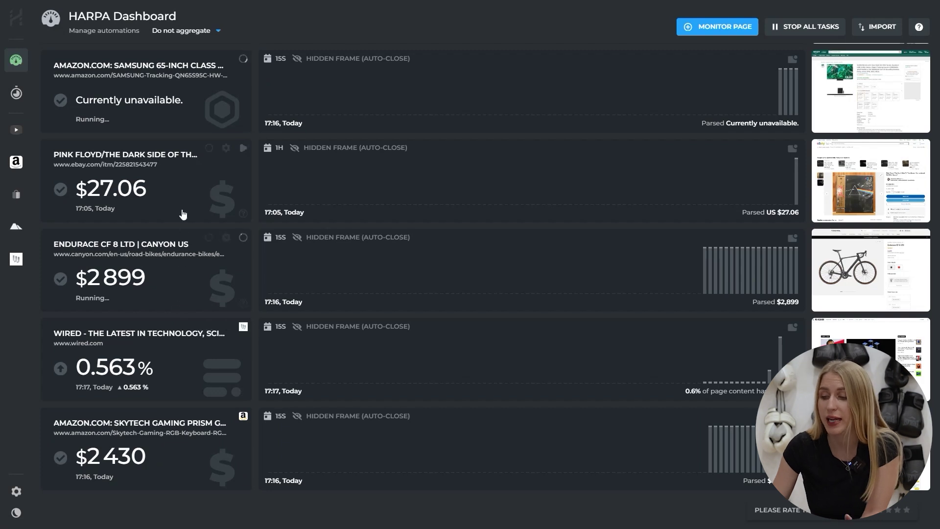
Scroll through the monitored pages listed on the HARPA Dashboard
{"action": "scroll", "coordinate": [183, 213], "scroll_direction": "up", "scroll_amount": 2}
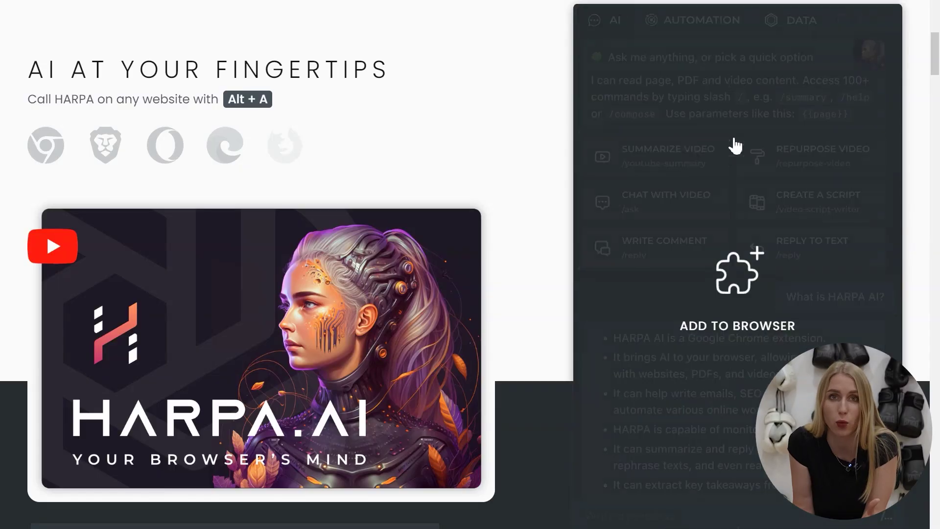
Install the HARPA AI extension from the Chrome Web Store
{"action": "left_click", "coordinate": [713, 278]}
{"action": "left_click", "coordinate": [768, 78]}
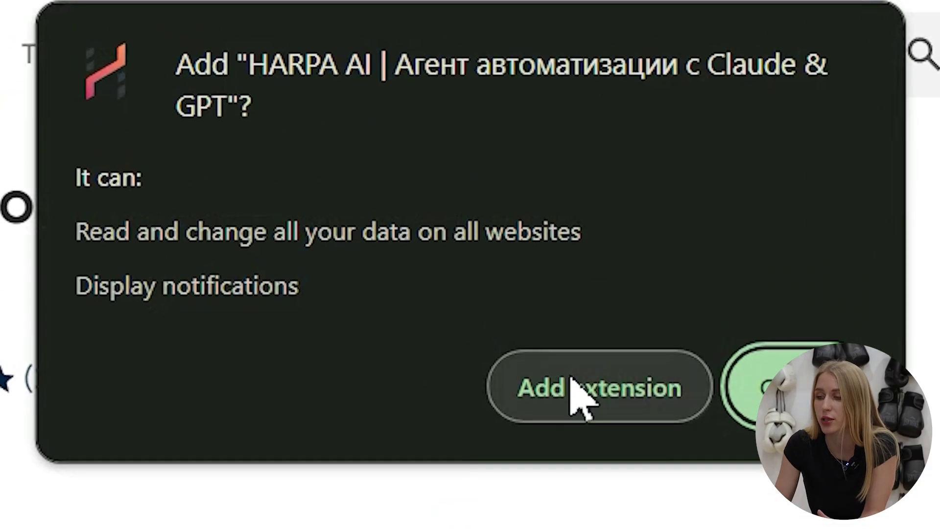
{"action": "left_click", "coordinate": [529, 221]}
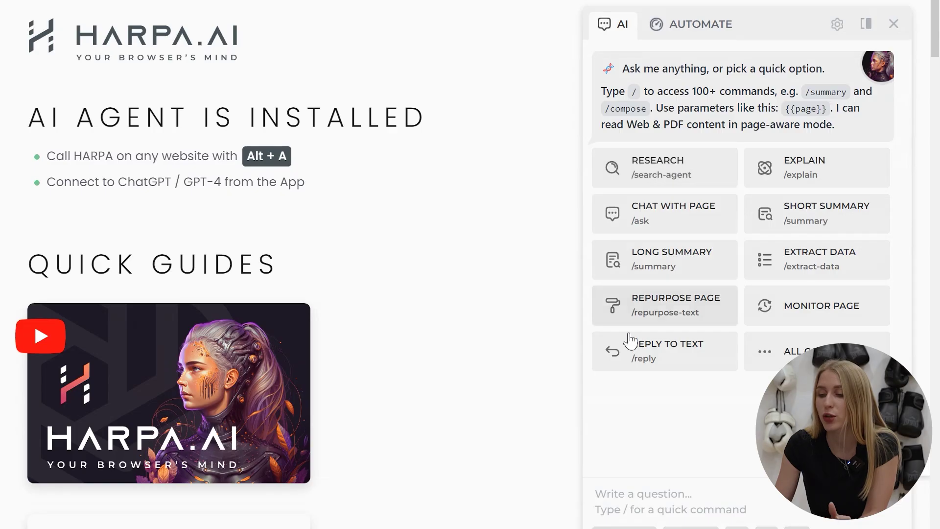
Review HARPA's available AI models and keep English as the AI response language
{"action": "left_click", "coordinate": [624, 527]}
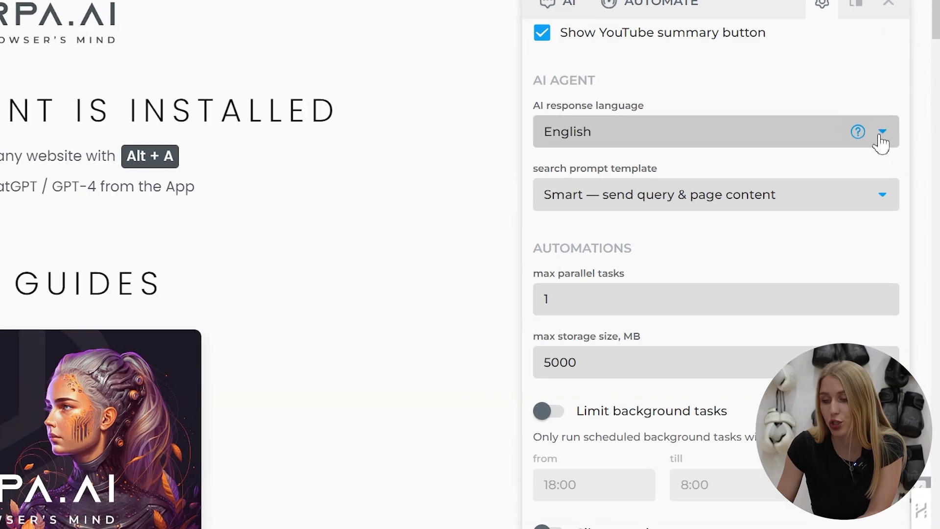
{"action": "left_click", "coordinate": [888, 138]}
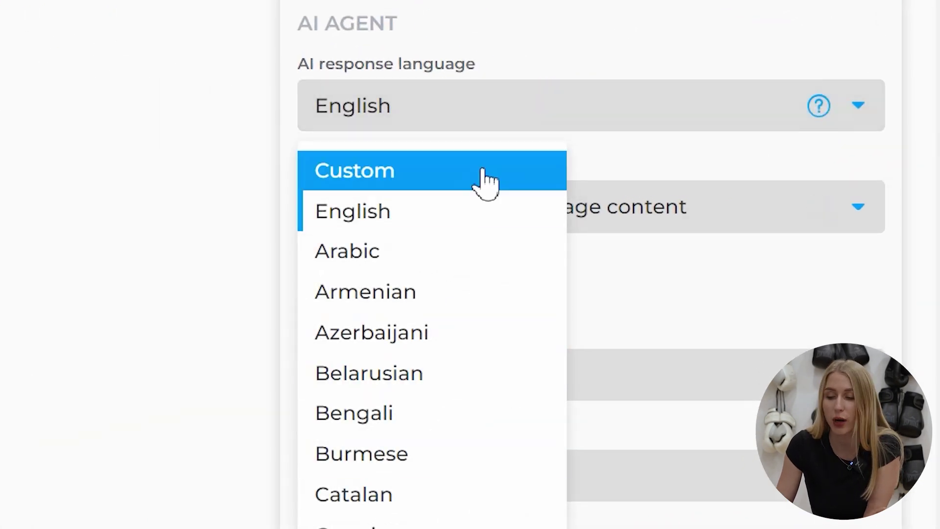
{"action": "left_click", "coordinate": [562, 120]}
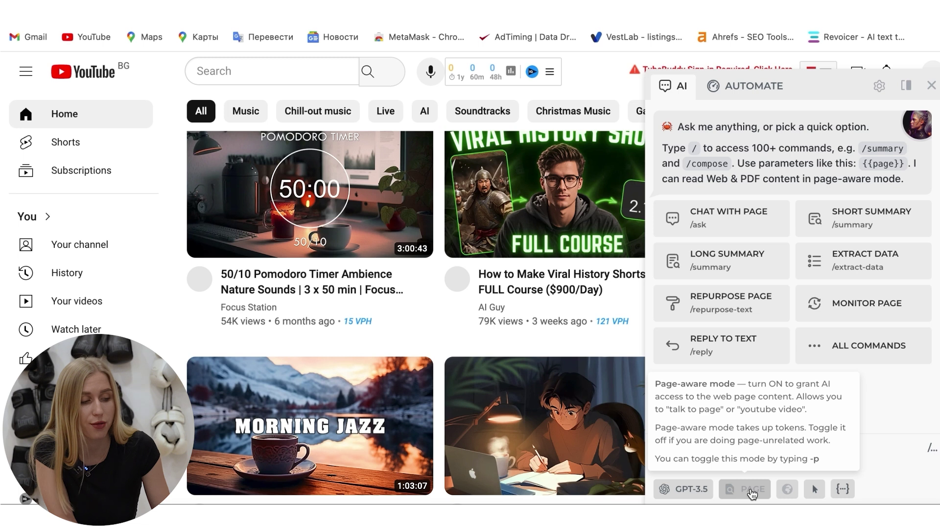
Toggle HARPA's page-aware PAGE mode on and off, then grab text from the YouTube page
{"action": "left_click", "coordinate": [752, 489]}
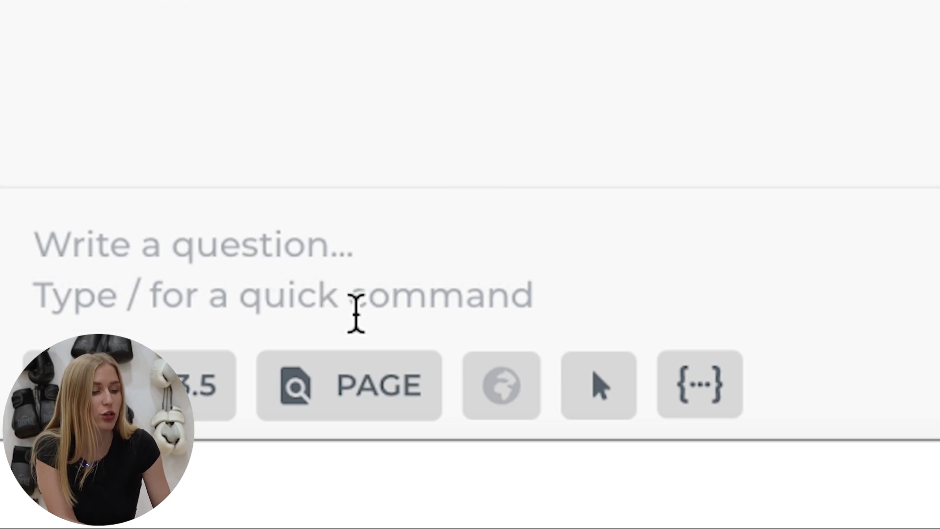
{"action": "left_click", "coordinate": [348, 379]}
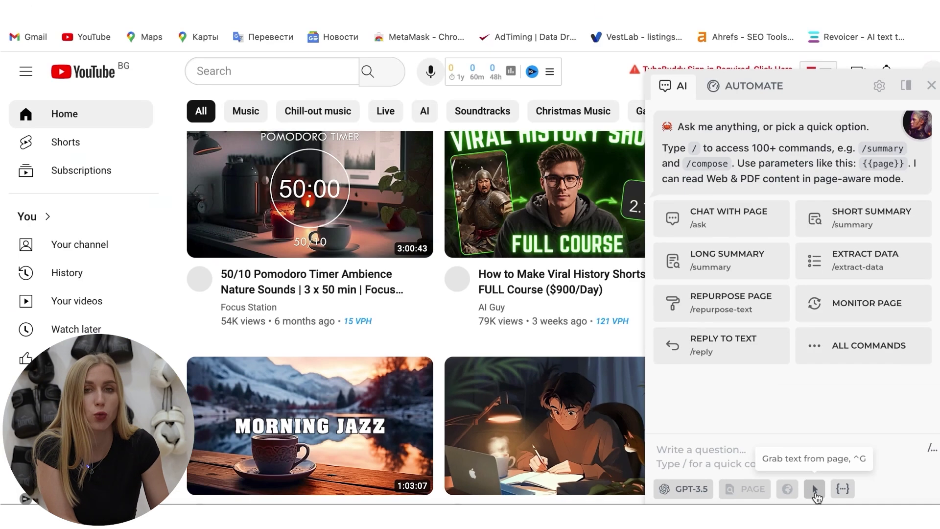
{"action": "left_click", "coordinate": [601, 400]}
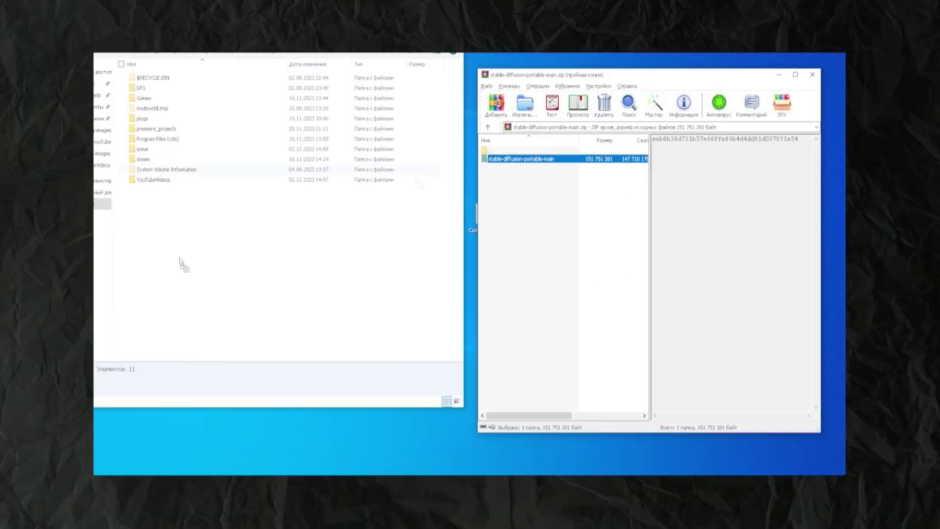
Extract the downloaded stable-diffusion-portable ZIP archive into a folder with WinRAR
{"action": "left_click_drag", "start_coordinate": [180, 259], "coordinate": [180, 256]}
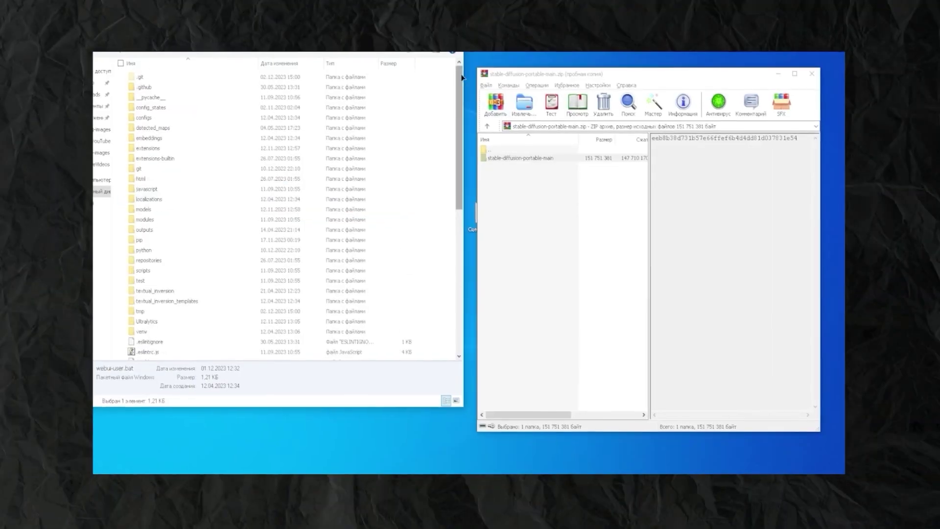
{"action": "scroll", "coordinate": [462, 77], "scroll_direction": "down", "scroll_amount": 5}
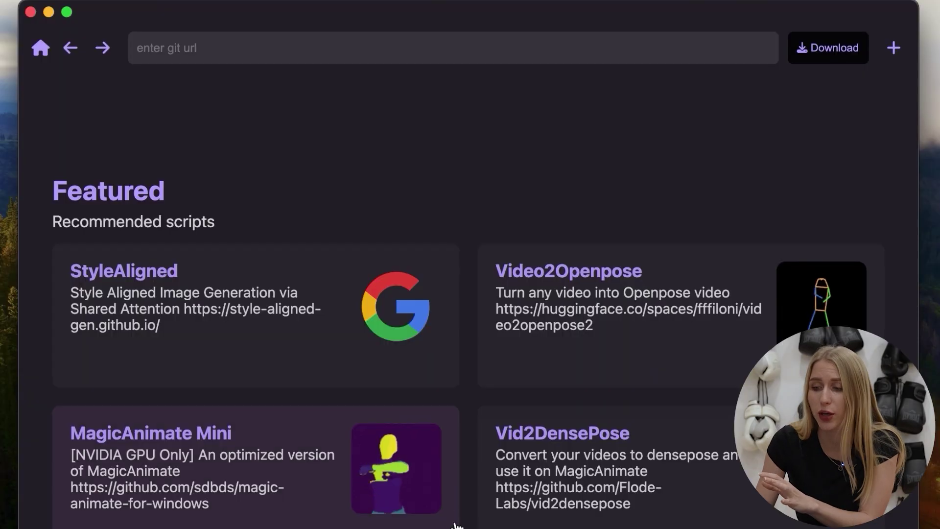
Browse Pinokio's Featured community scripts, including the FaceFusion script page
{"action": "scroll", "coordinate": [461, 519], "scroll_direction": "down", "scroll_amount": 15}
{"action": "scroll", "coordinate": [471, 526], "scroll_direction": "down", "scroll_amount": 5}
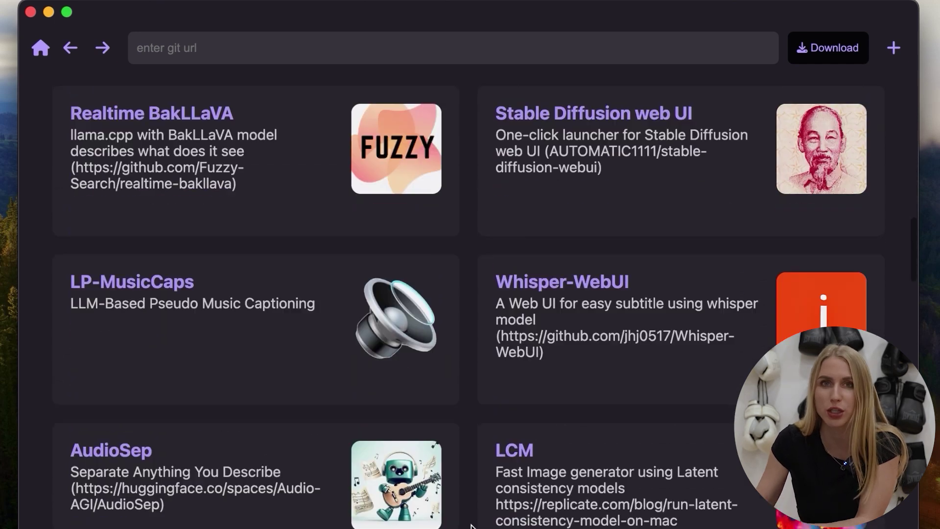
{"action": "left_click", "coordinate": [595, 348]}
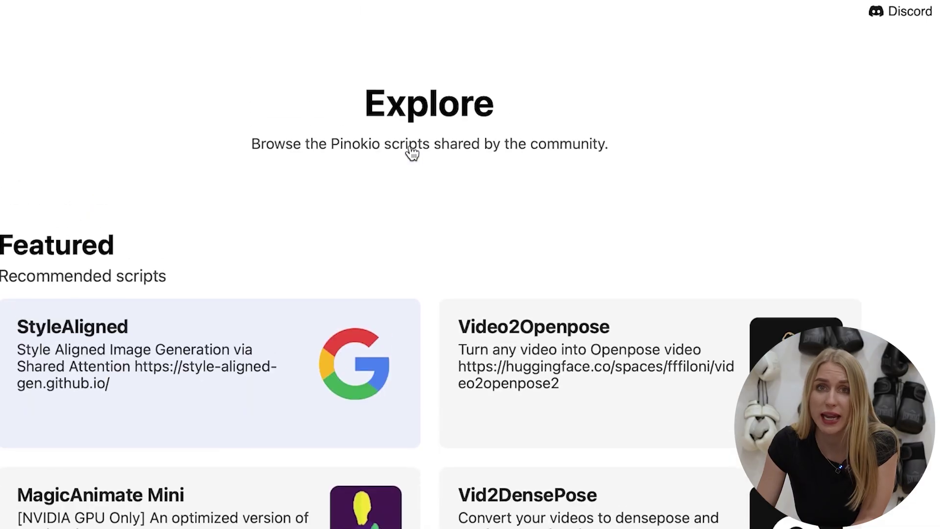
{"action": "scroll", "coordinate": [413, 153], "scroll_direction": "down", "scroll_amount": 5}
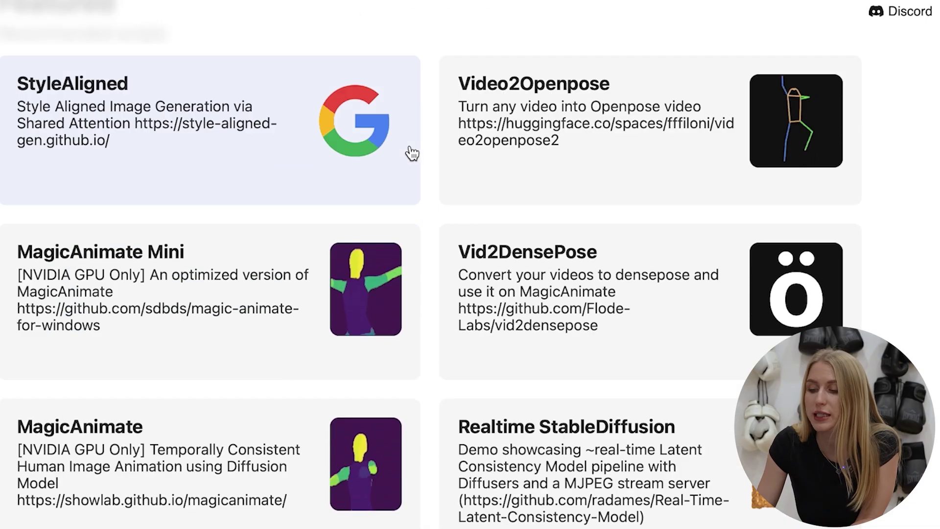
{"action": "scroll", "coordinate": [412, 153], "scroll_direction": "down", "scroll_amount": 3}
{"action": "scroll", "coordinate": [413, 153], "scroll_direction": "up", "scroll_amount": 2}
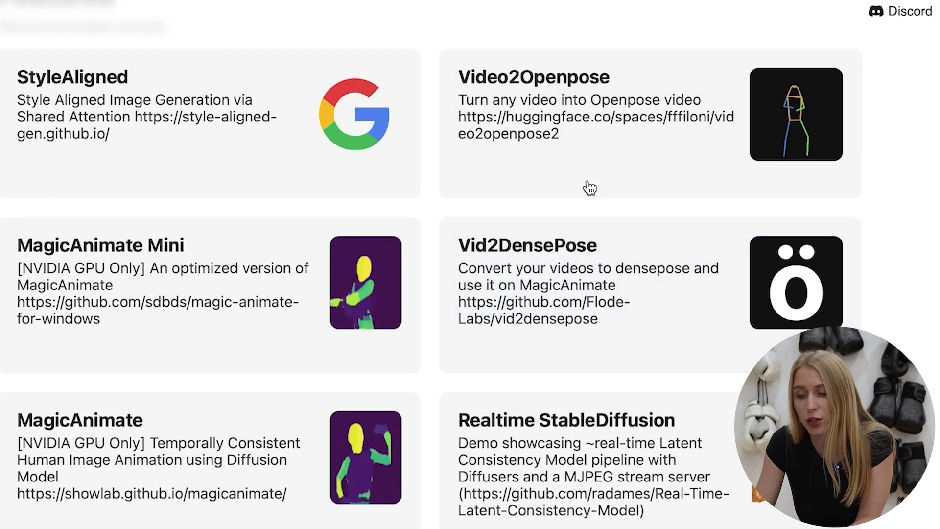
{"action": "scroll", "coordinate": [506, 247], "scroll_direction": "down", "scroll_amount": 15}
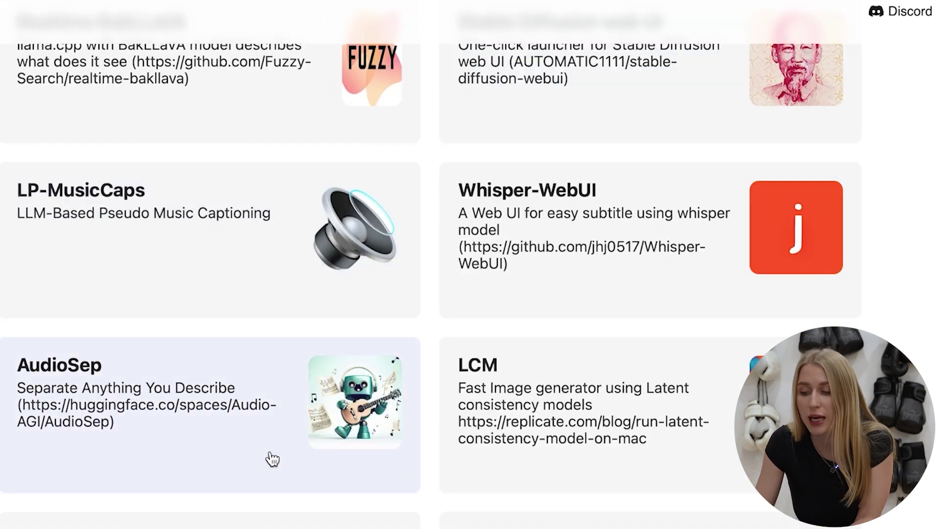
{"action": "scroll", "coordinate": [272, 459], "scroll_direction": "down", "scroll_amount": 15}
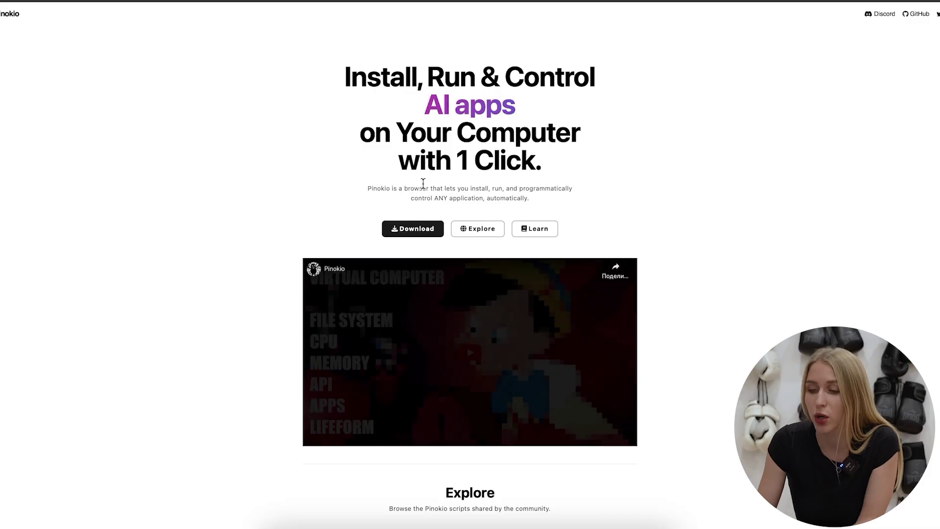
Download Pinokio, drag it into Applications, and run patch.command in Terminal, confirming the warning
{"action": "left_click", "coordinate": [415, 229]}
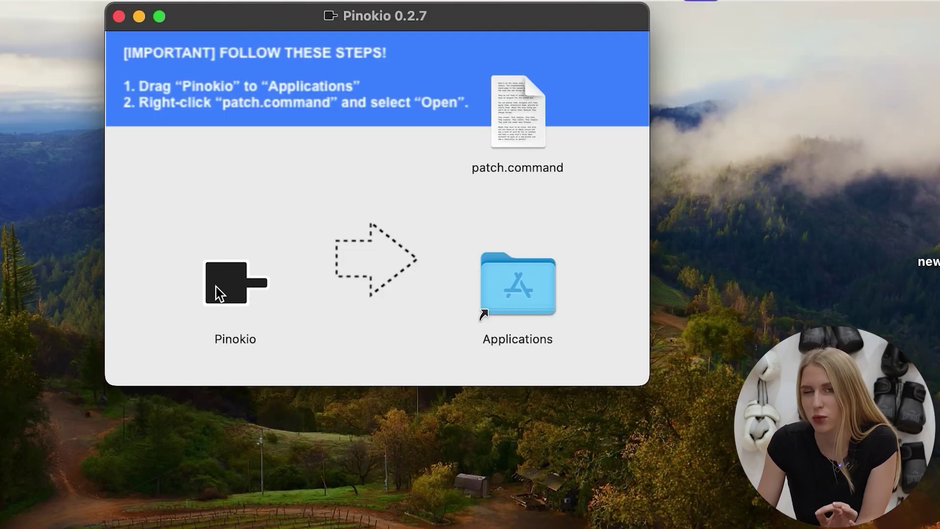
{"action": "left_click_drag", "start_coordinate": [219, 294], "coordinate": [164, 292]}
{"action": "left_click", "coordinate": [500, 129]}
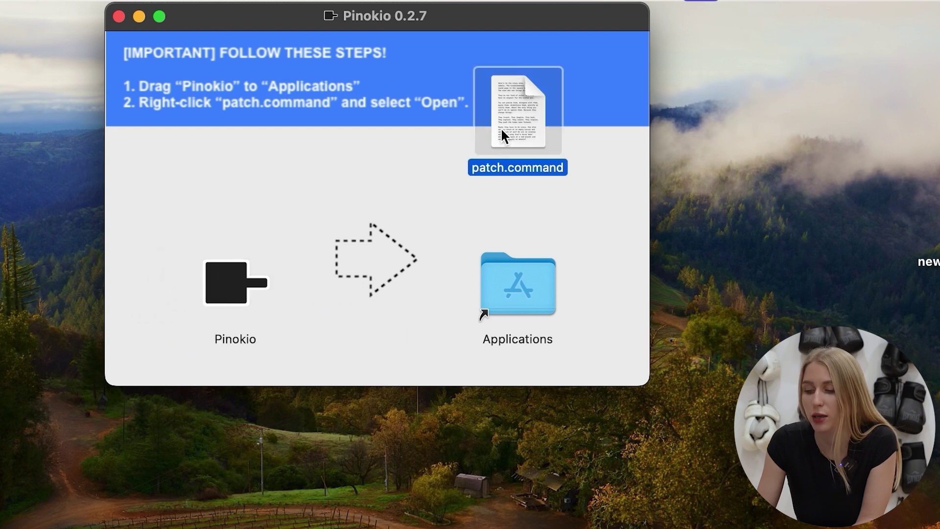
{"action": "right_click", "coordinate": [501, 129]}
{"action": "mouse_move", "coordinate": [740, 163]}
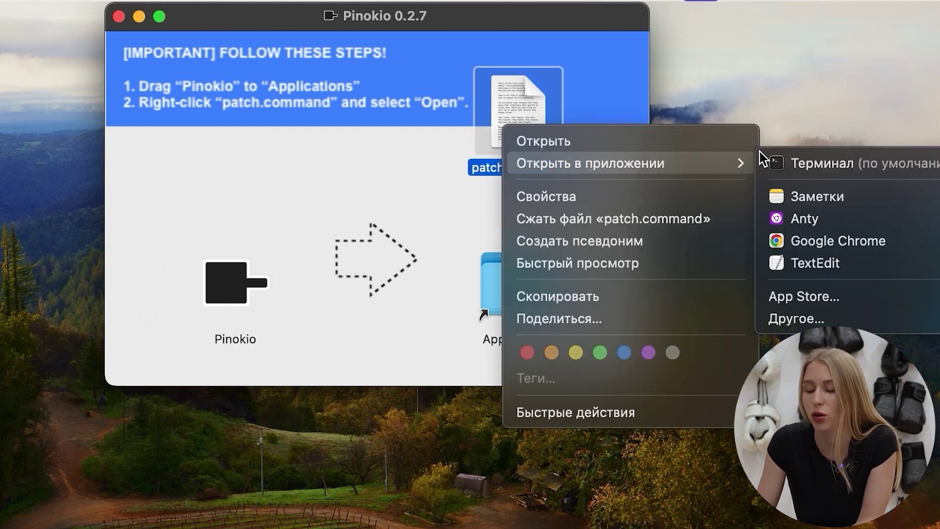
{"action": "left_click", "coordinate": [797, 162]}
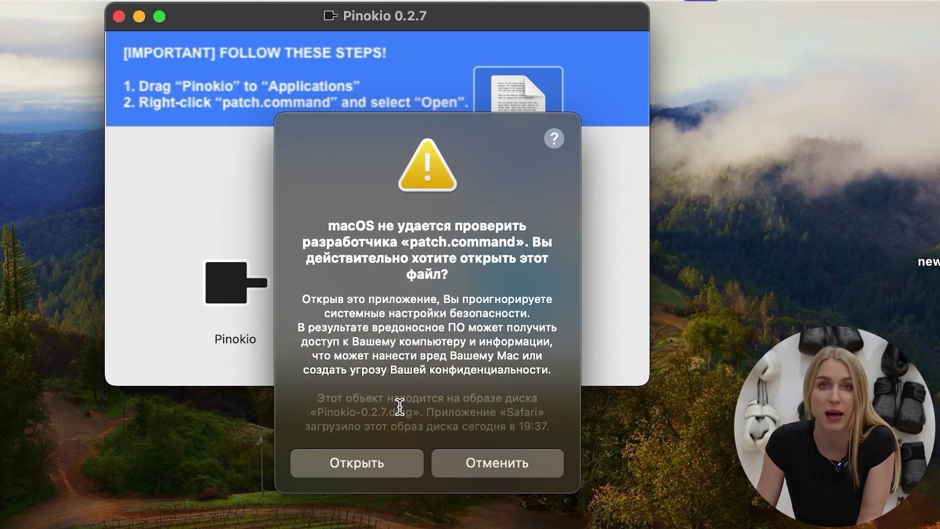
{"action": "left_click", "coordinate": [343, 470]}
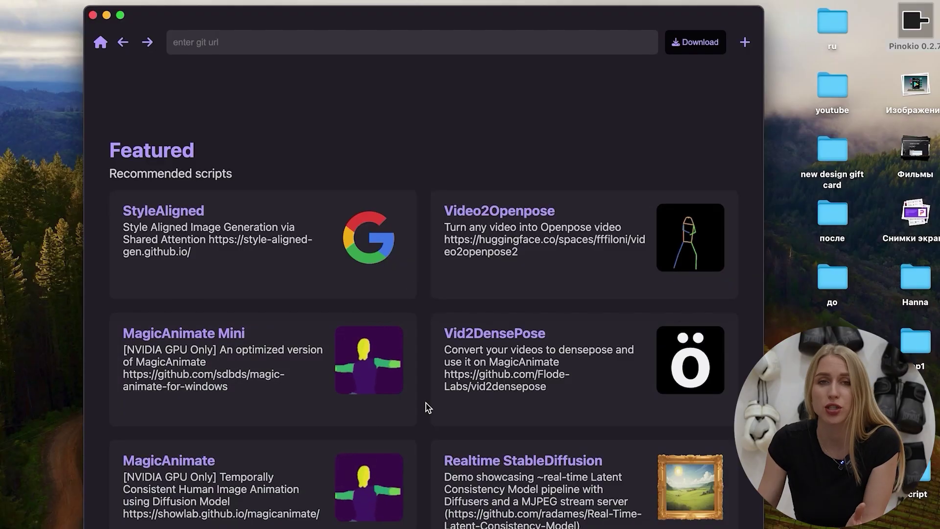
Find FaceFusion in Pinokio's Featured list and download its script as facefusion.pinokio.git
{"action": "scroll", "coordinate": [427, 407], "scroll_direction": "down", "scroll_amount": 10}
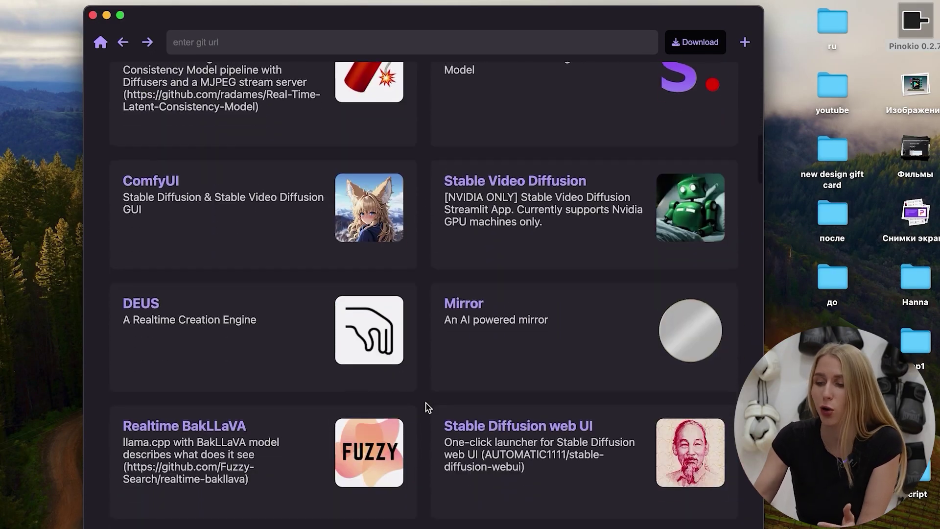
{"action": "scroll", "coordinate": [427, 407], "scroll_direction": "down", "scroll_amount": 15}
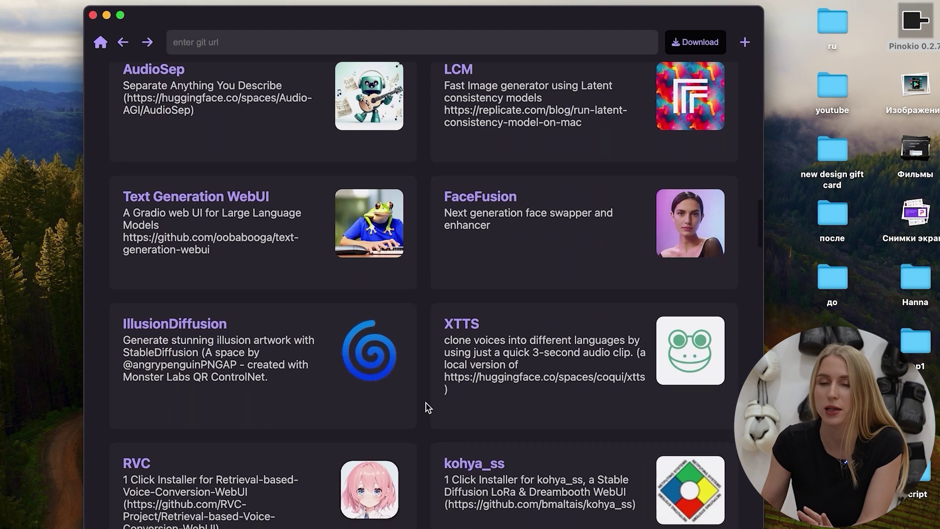
{"action": "scroll", "coordinate": [427, 408], "scroll_direction": "down", "scroll_amount": 20}
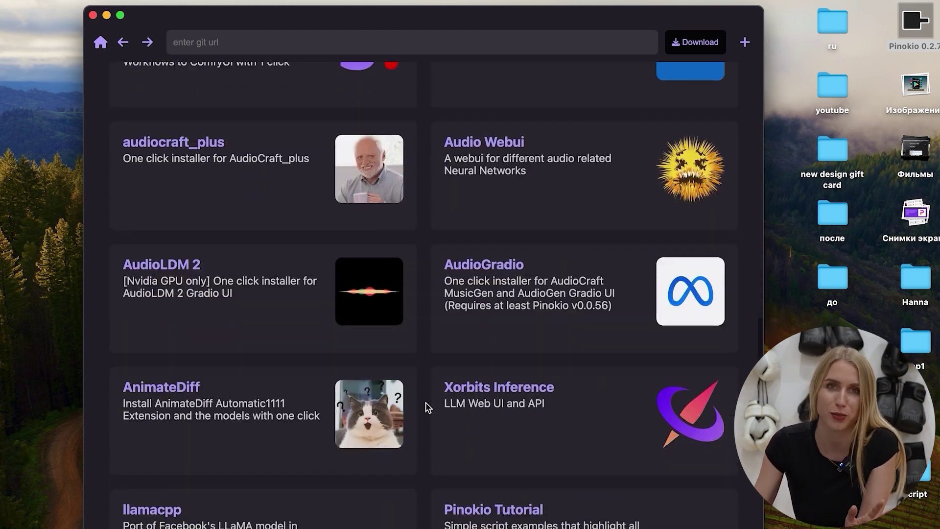
{"action": "scroll", "coordinate": [426, 407], "scroll_direction": "down", "scroll_amount": 10}
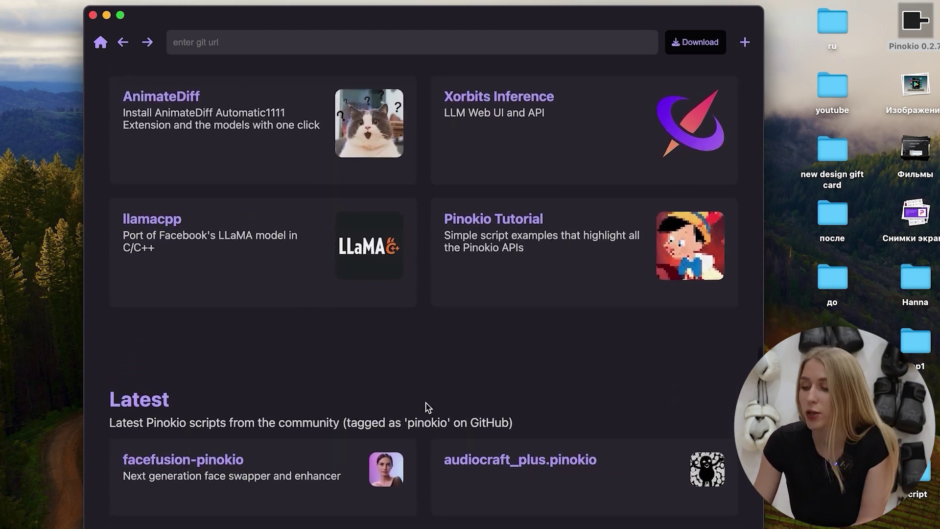
{"action": "scroll", "coordinate": [427, 408], "scroll_direction": "down", "scroll_amount": 20}
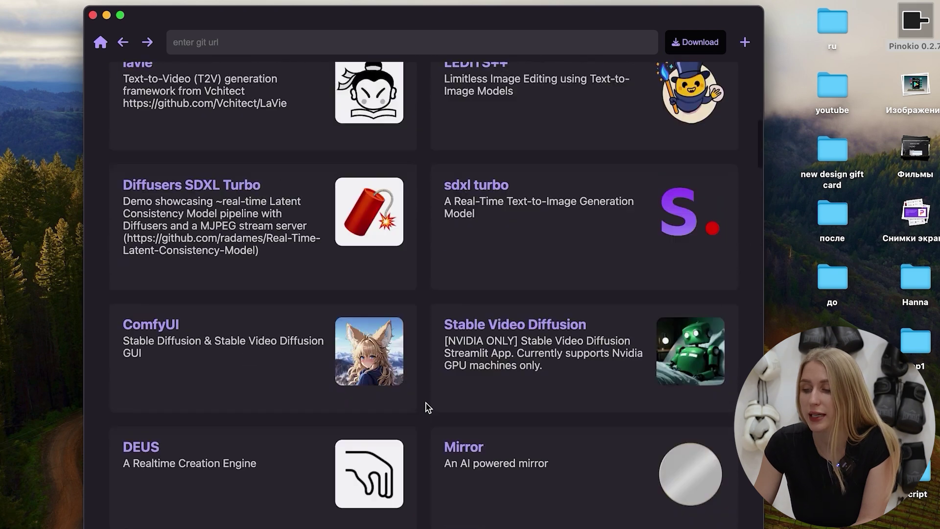
{"action": "scroll", "coordinate": [427, 408], "scroll_direction": "down", "scroll_amount": 15}
{"action": "scroll", "coordinate": [427, 407], "scroll_direction": "up", "scroll_amount": 1}
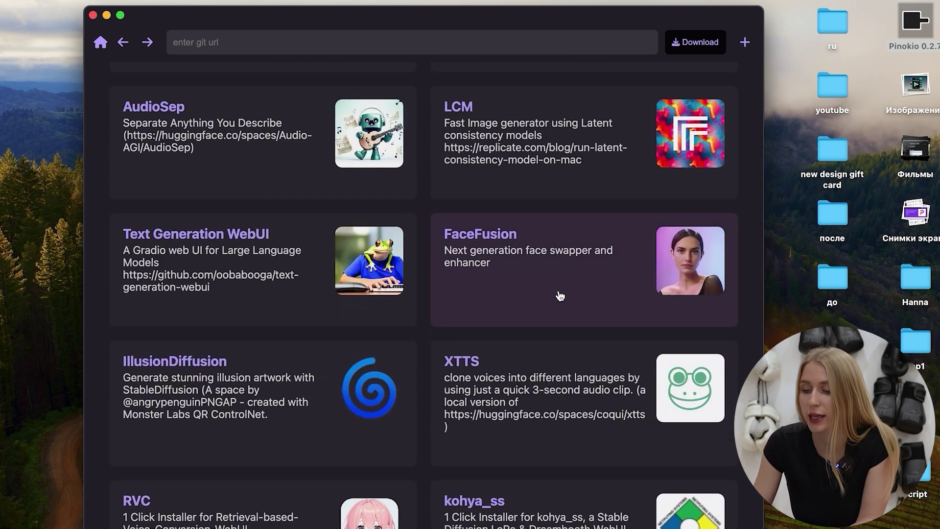
{"action": "left_click", "coordinate": [519, 270]}
{"action": "left_click", "coordinate": [390, 356]}
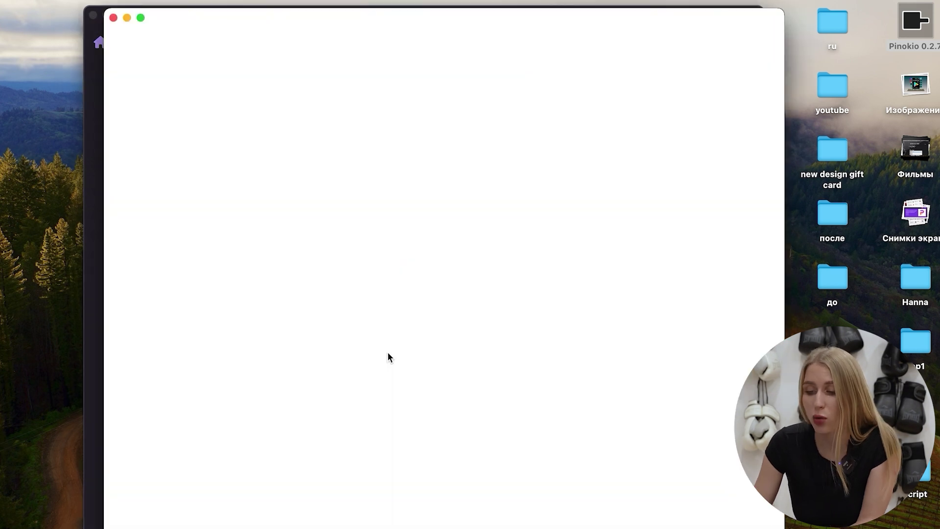
{"action": "left_click", "coordinate": [559, 333]}
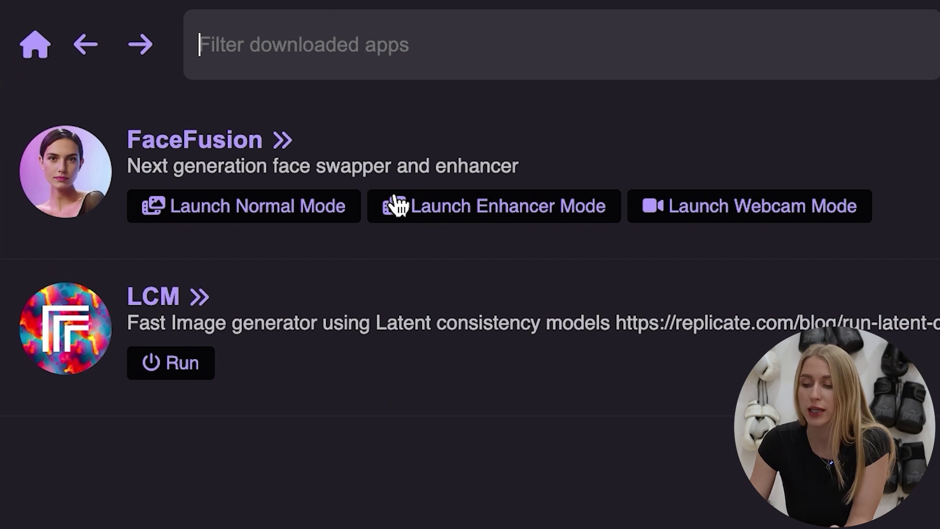
Launch FaceFusion in enhancer mode and switch off the frame_enhancer processor
{"action": "left_click", "coordinate": [396, 205]}
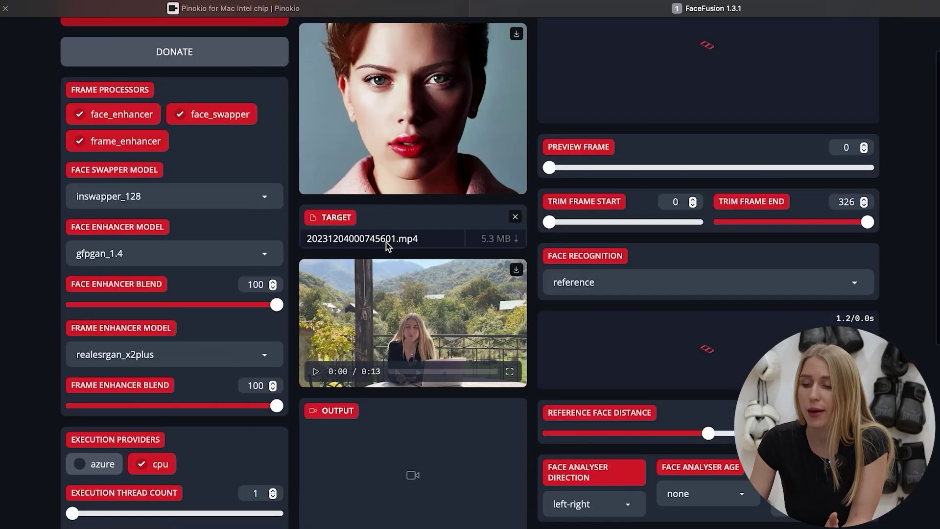
{"action": "left_click", "coordinate": [77, 144]}
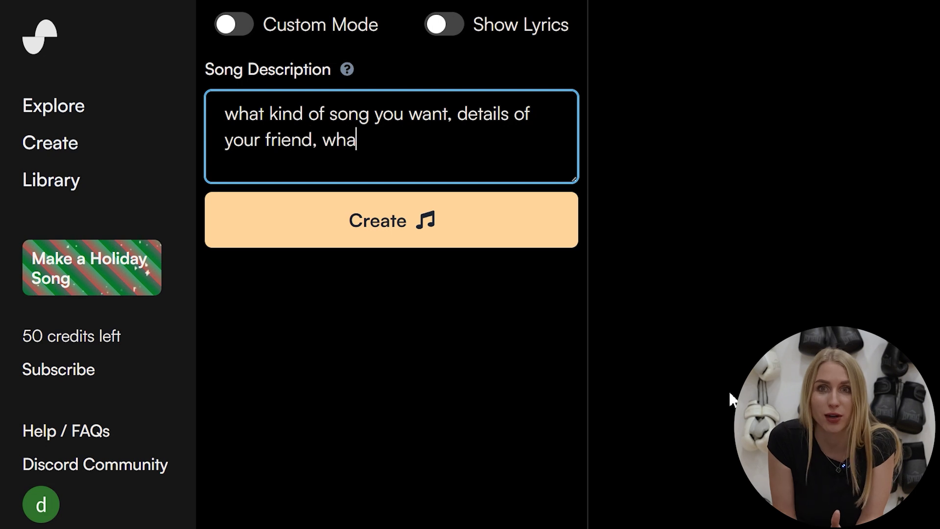
Finish the song description with 't style', create the songs, then check the 45 remaining credits
{"action": "type", "text": "t style"}
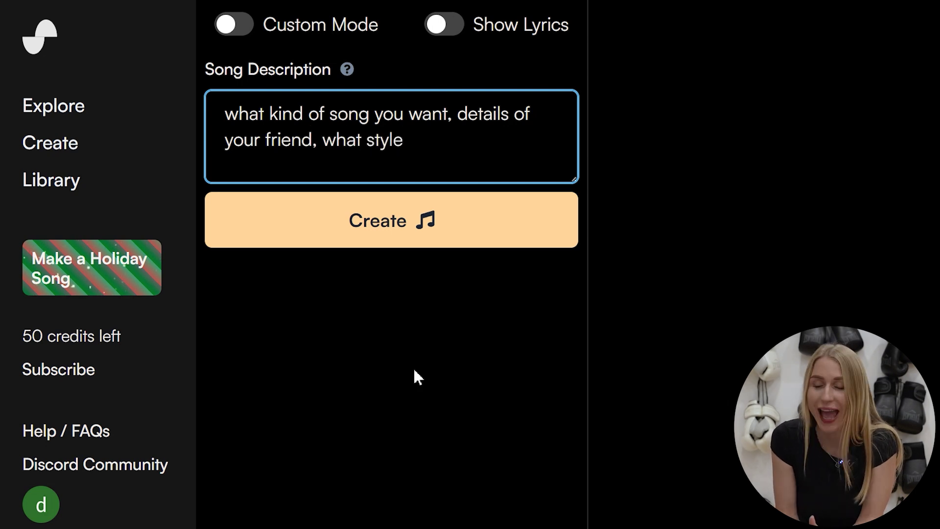
{"action": "left_click", "coordinate": [372, 223]}
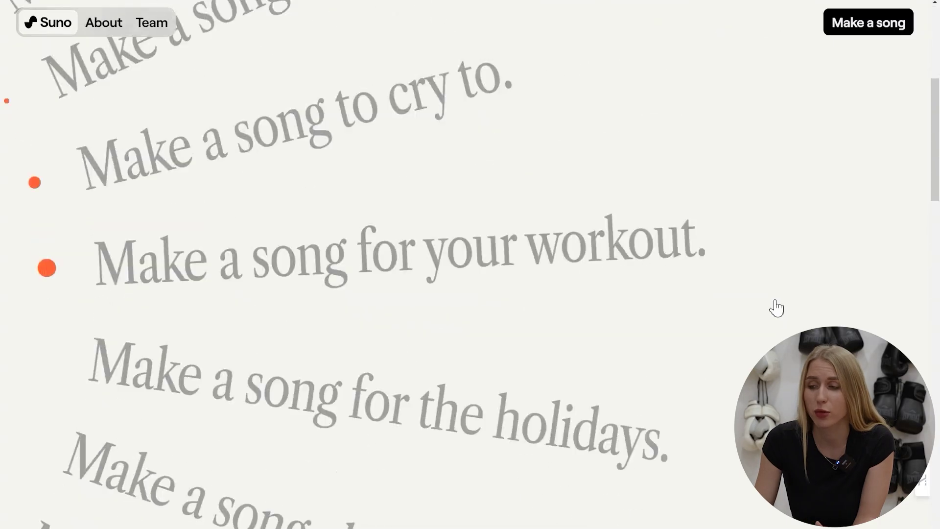
{"action": "left_click", "coordinate": [869, 23]}
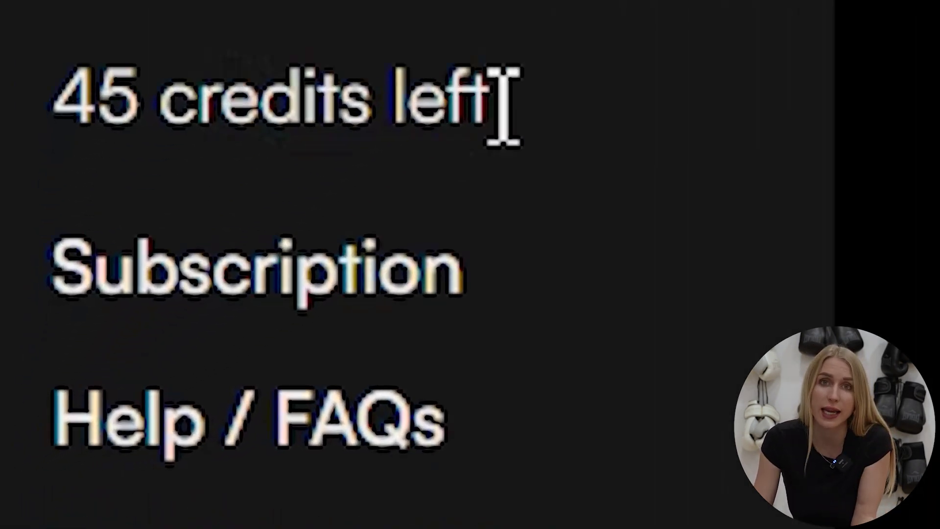
{"action": "left_click_drag", "start_coordinate": [74, 425], "coordinate": [14, 431]}
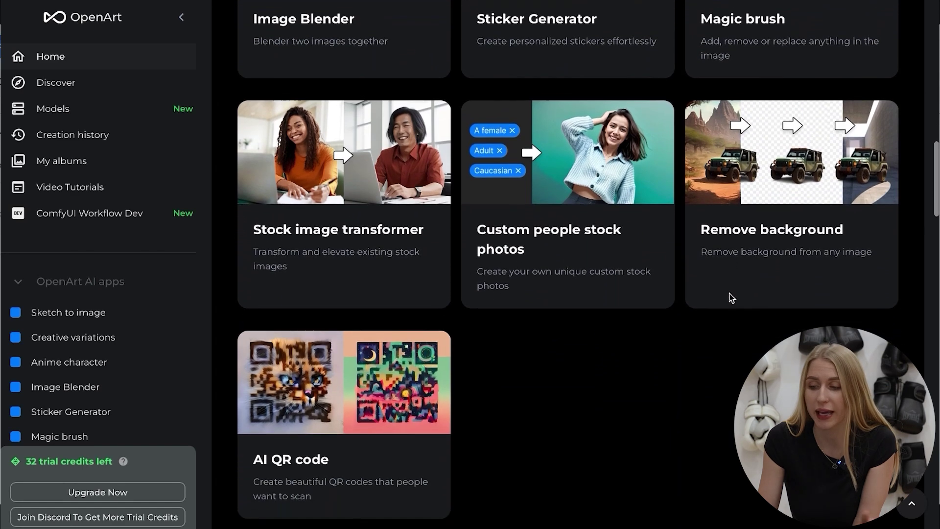
Open the Stock image transformer from OpenArt's AI apps grid
{"action": "scroll", "coordinate": [732, 297], "scroll_direction": "up", "scroll_amount": 15}
{"action": "scroll", "coordinate": [731, 297], "scroll_direction": "down", "scroll_amount": 10}
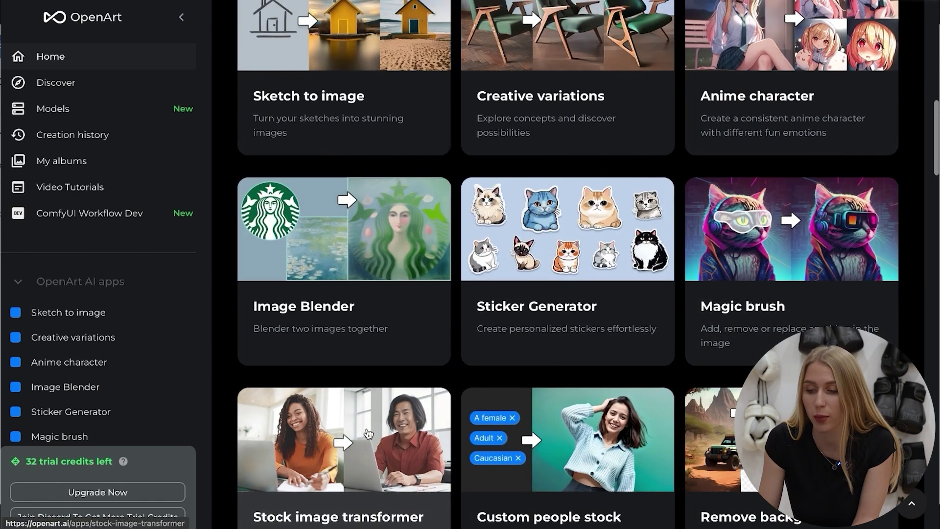
{"action": "left_click", "coordinate": [369, 434]}
Upload the photo of the woman on the red couch from Downloads as the stock image
{"action": "left_click", "coordinate": [96, 174]}
{"action": "left_click", "coordinate": [204, 172]}
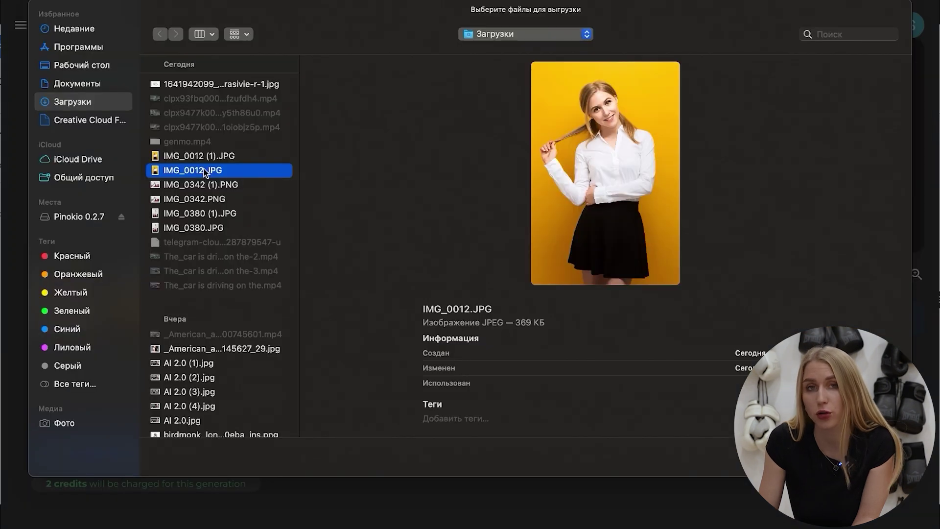
{"action": "key", "text": "Return"}
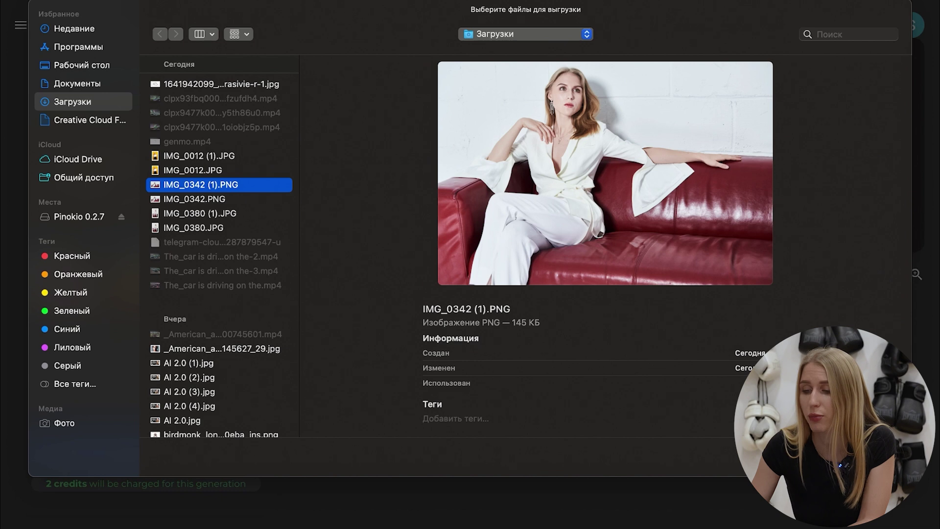
{"action": "key", "text": "Return"}
Replace the prompt with 'girl on the couch Halloween style.' and browse the generated variations
{"action": "scroll", "coordinate": [500, 360], "scroll_direction": "down", "scroll_amount": 2}
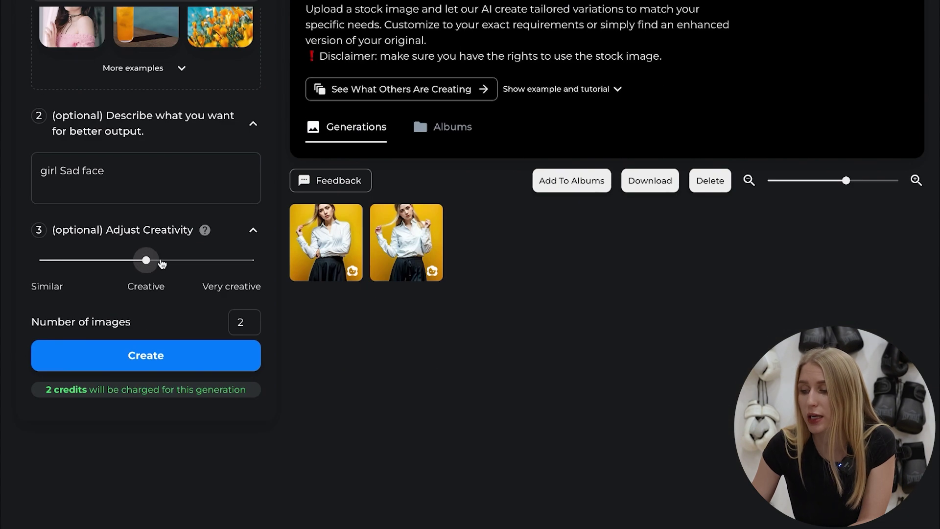
{"action": "triple_click", "coordinate": [147, 190]}
{"action": "type", "text": "girl on the couch Halloween style."}
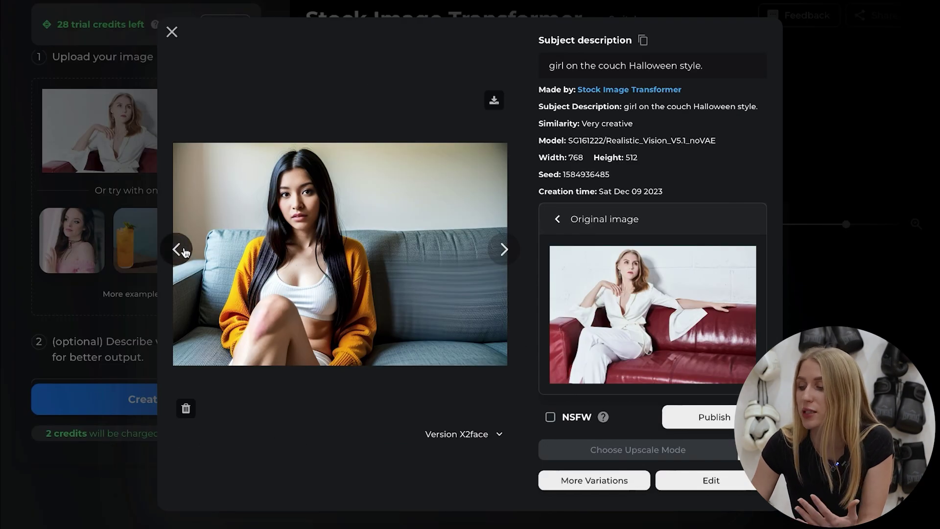
{"action": "left_click", "coordinate": [185, 251]}
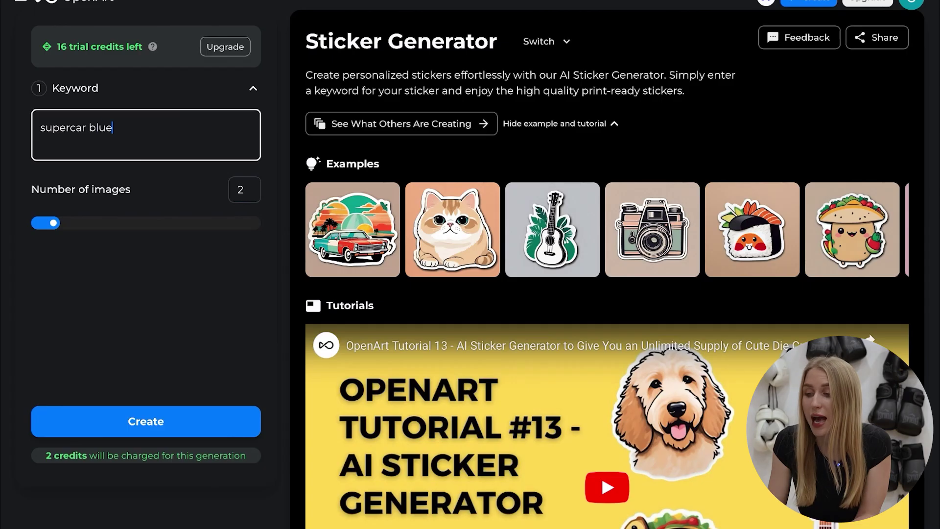
Generate the supercar blue stickers and enlarge the second one
{"action": "left_click", "coordinate": [163, 433]}
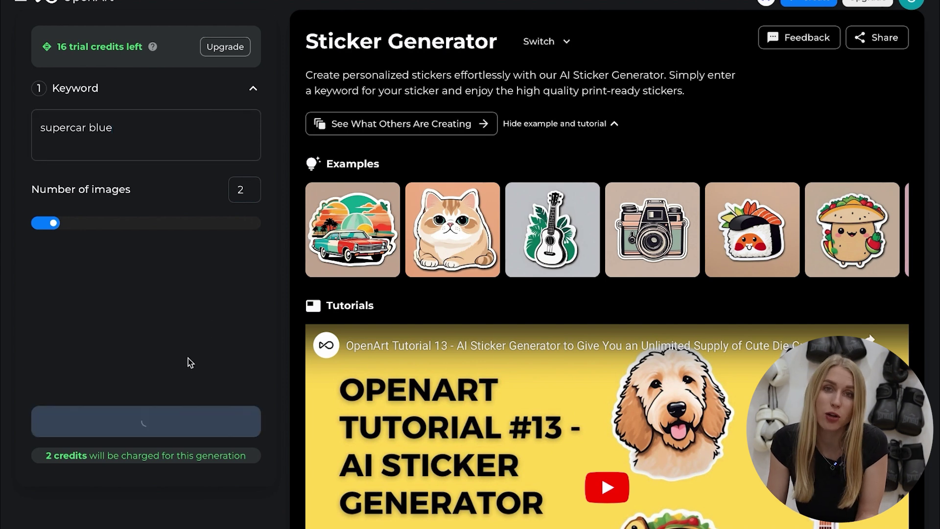
{"action": "left_click", "coordinate": [545, 124]}
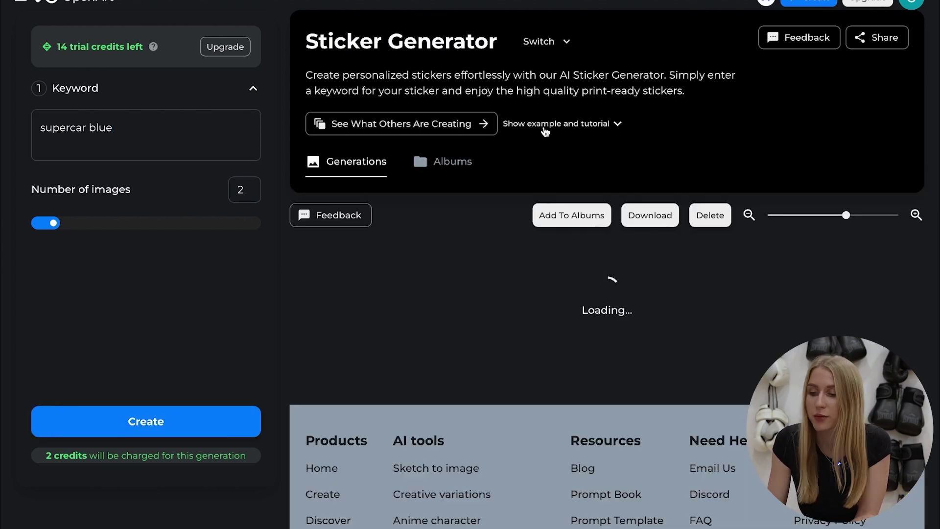
{"action": "left_click", "coordinate": [424, 310]}
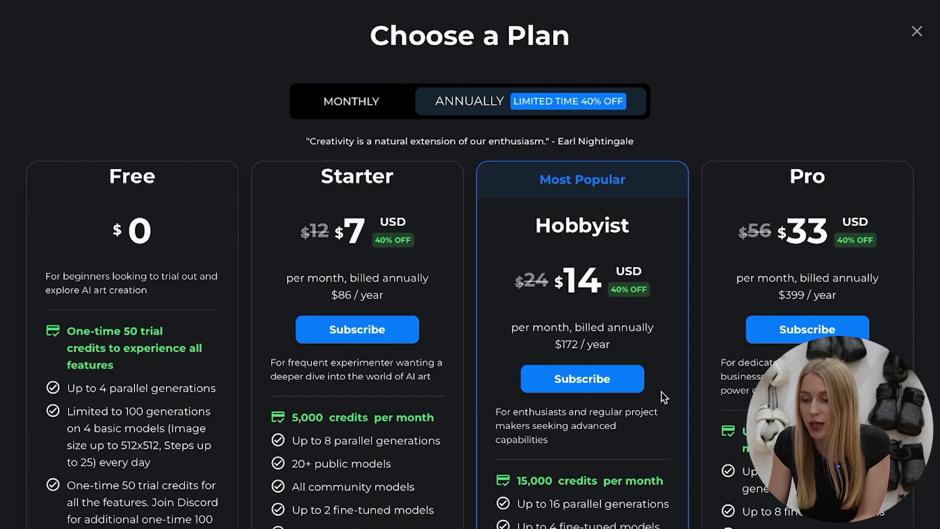
Scroll through OpenArt's Choose a Plan subscription options
{"action": "scroll", "coordinate": [662, 394], "scroll_direction": "down", "scroll_amount": 3}
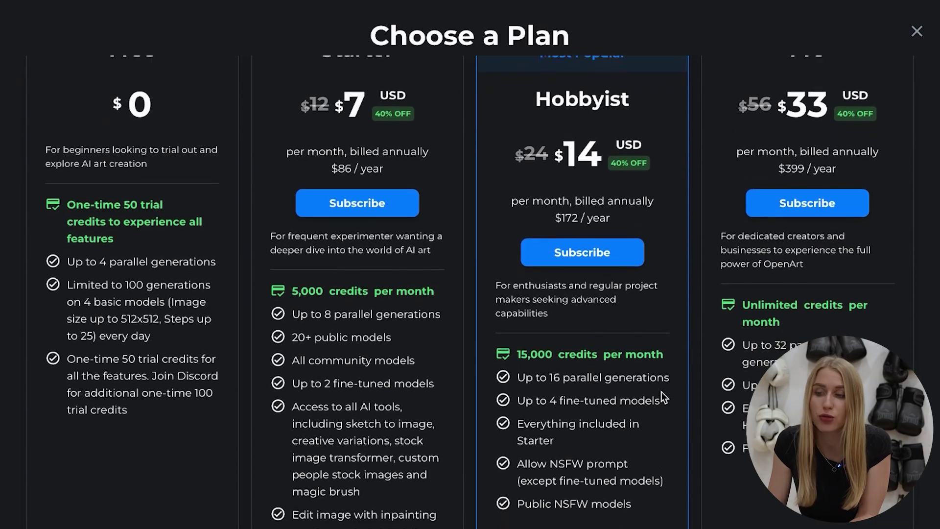
{"action": "scroll", "coordinate": [662, 392], "scroll_direction": "down", "scroll_amount": 1}
{"action": "scroll", "coordinate": [662, 391], "scroll_direction": "up", "scroll_amount": 1}
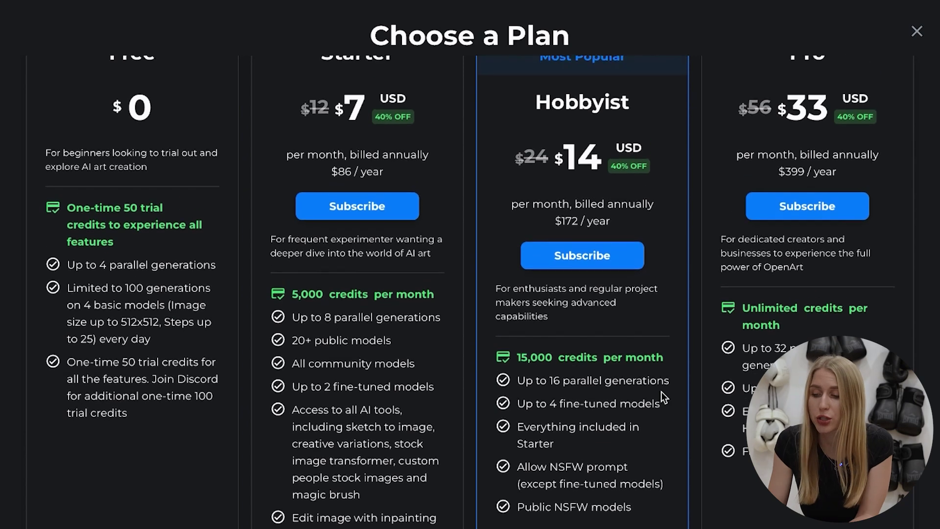
{"action": "scroll", "coordinate": [662, 392], "scroll_direction": "up", "scroll_amount": 2}
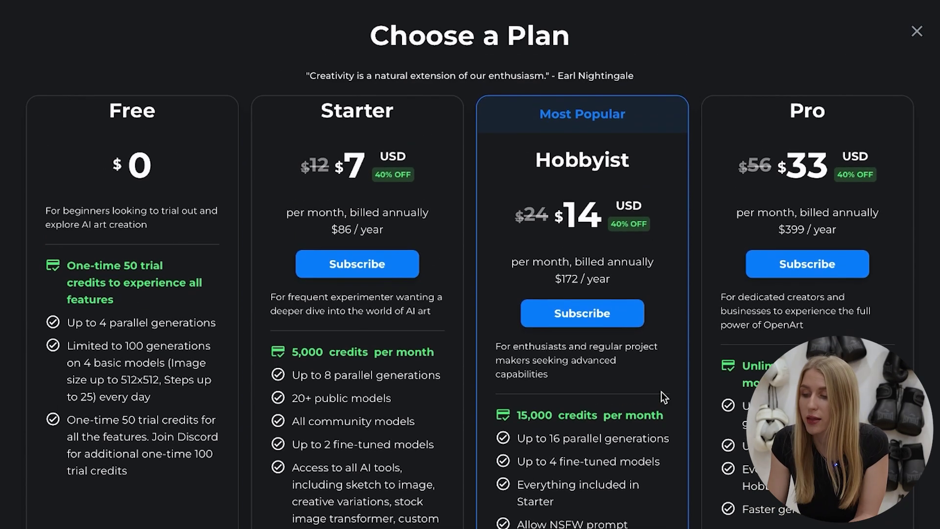
{"action": "scroll", "coordinate": [410, 128], "scroll_direction": "up", "scroll_amount": 1}
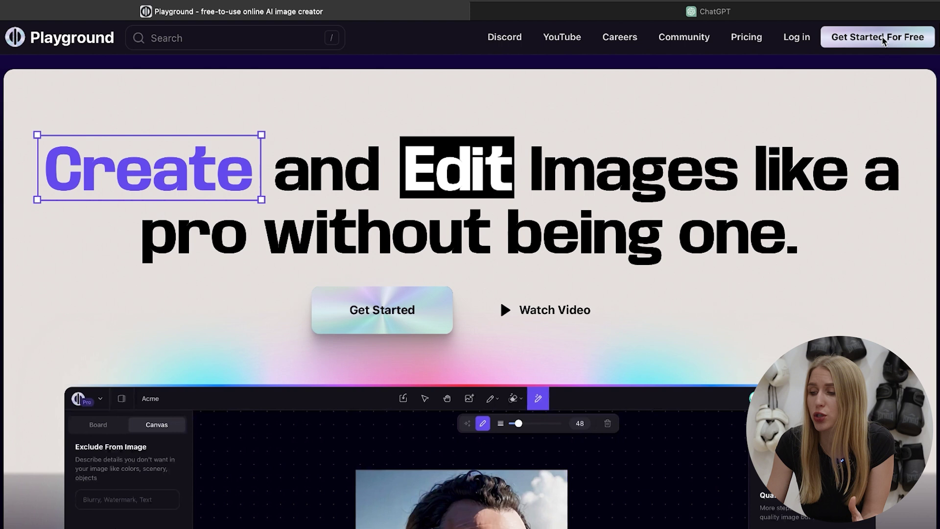
Start signing up for a free Playground account
{"action": "left_click", "coordinate": [883, 38]}
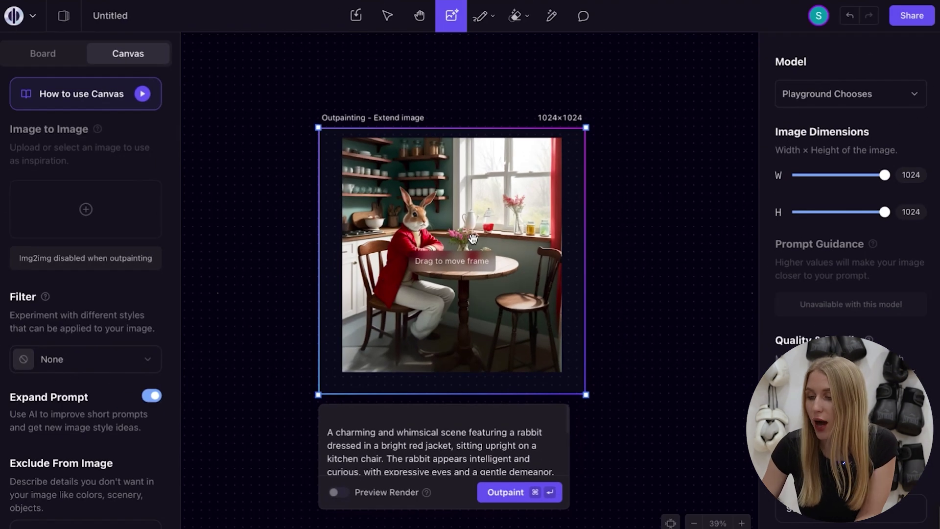
Place the outpaint frame over the rabbit image's left edge and resize it to 928×896
{"action": "left_click_drag", "start_coordinate": [472, 238], "coordinate": [325, 235]}
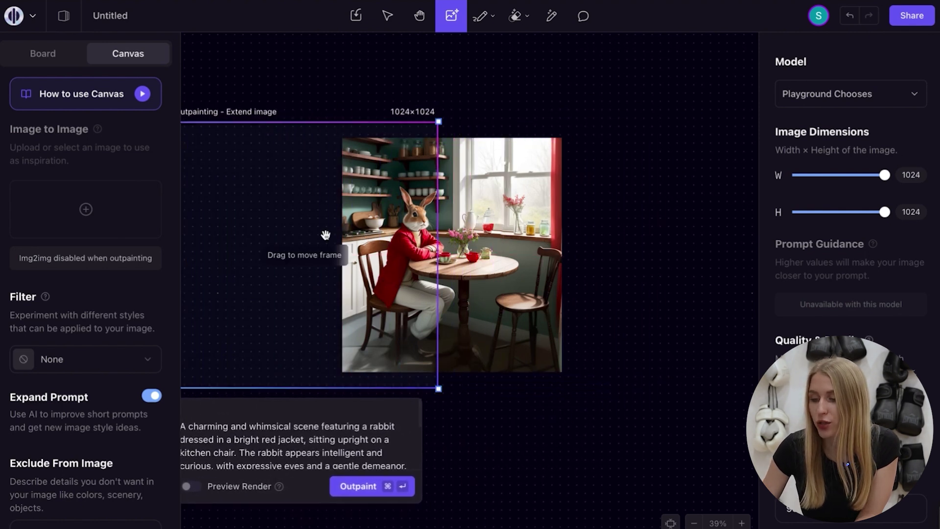
{"action": "left_click_drag", "start_coordinate": [436, 120], "coordinate": [429, 135]}
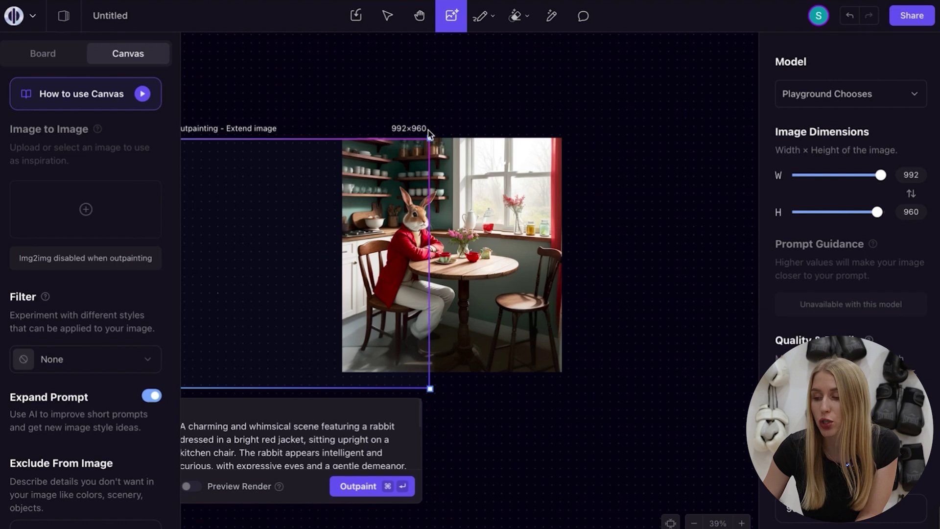
{"action": "scroll", "coordinate": [282, 336], "scroll_direction": "left", "scroll_amount": 3}
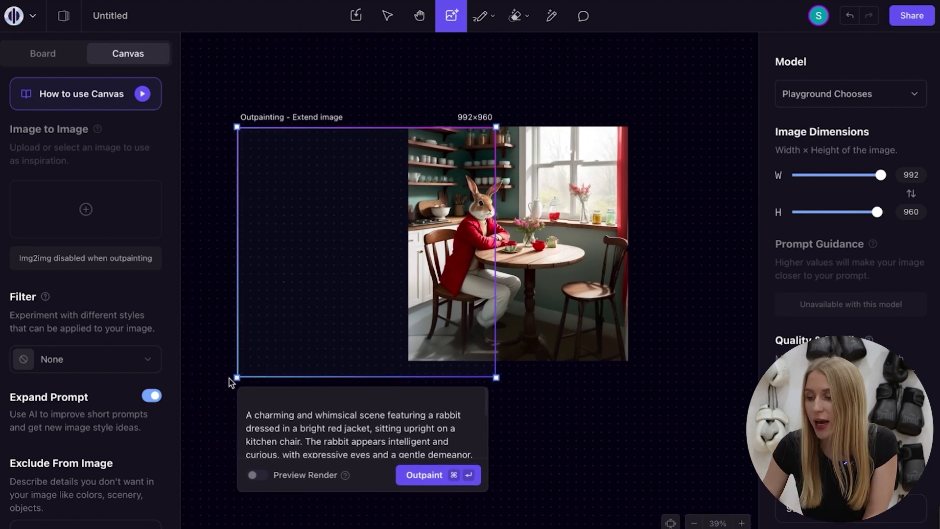
{"action": "left_click_drag", "start_coordinate": [235, 373], "coordinate": [244, 370]}
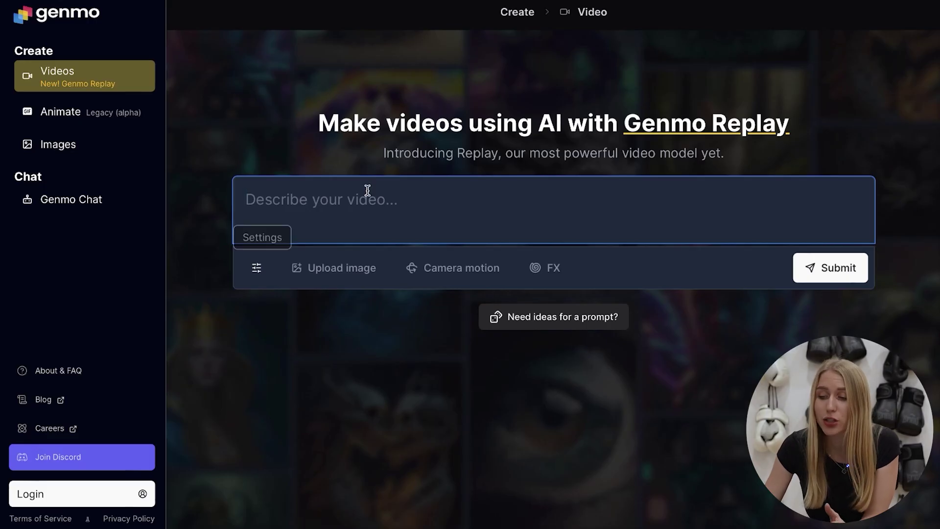
Log in to Genmo and submit the northern-lights mountain serpentine car video prompt
{"action": "left_click", "coordinate": [44, 501]}
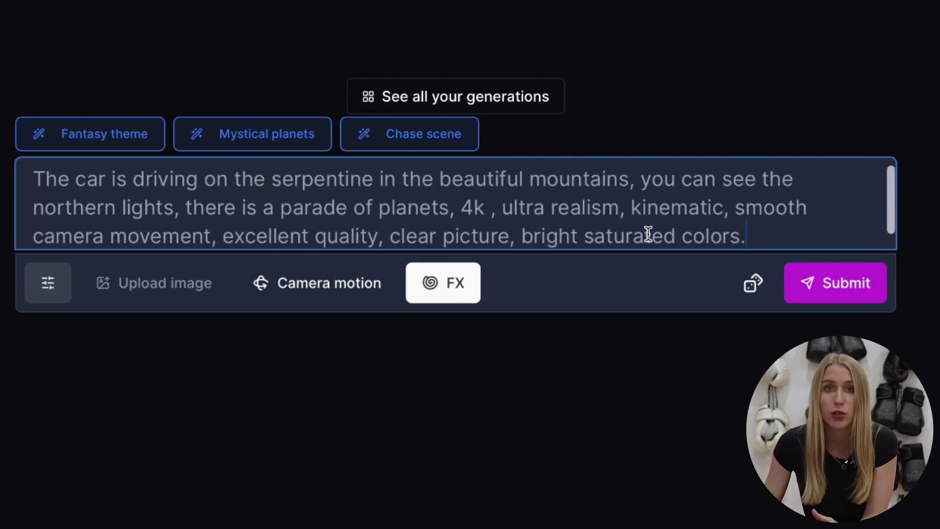
{"action": "left_click", "coordinate": [808, 288]}
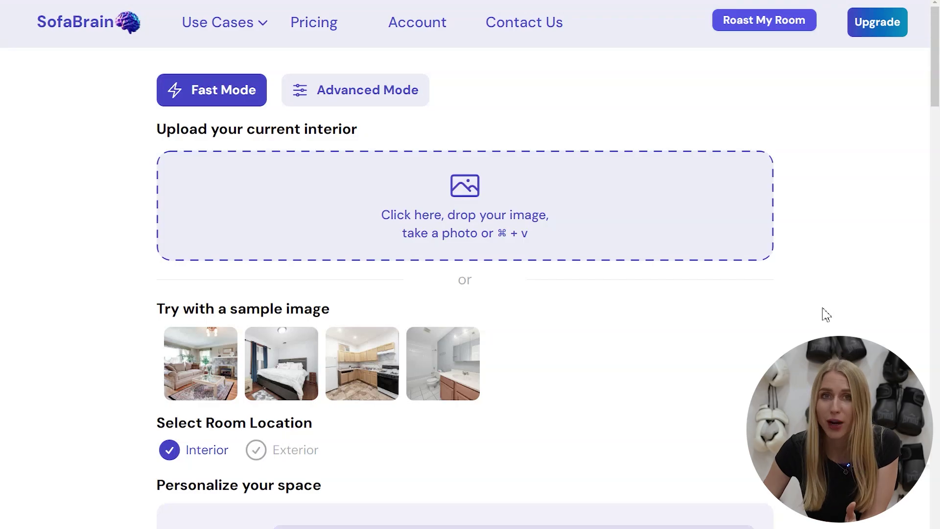
Browse SofaBrain's Style and Room dropdown options for the bedroom sample makeover
{"action": "scroll", "coordinate": [924, 273], "scroll_direction": "down", "scroll_amount": 7}
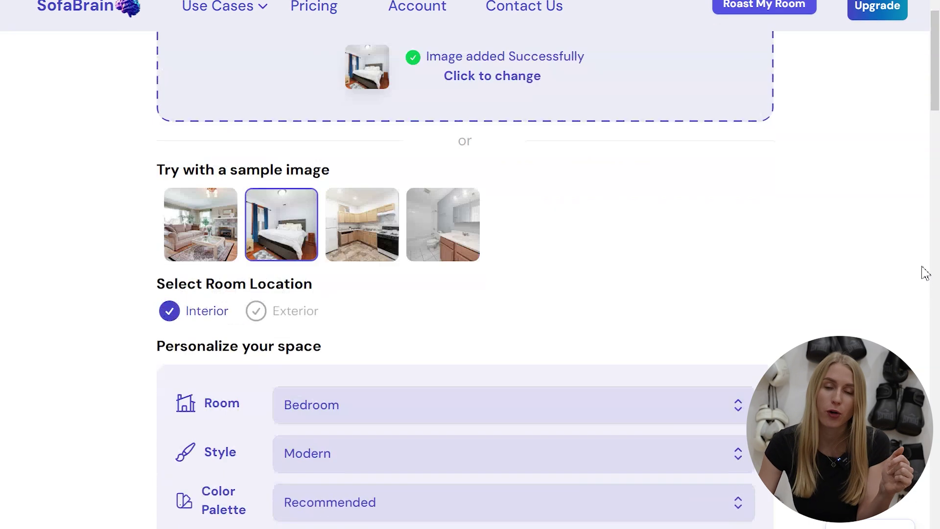
{"action": "left_click", "coordinate": [733, 237]}
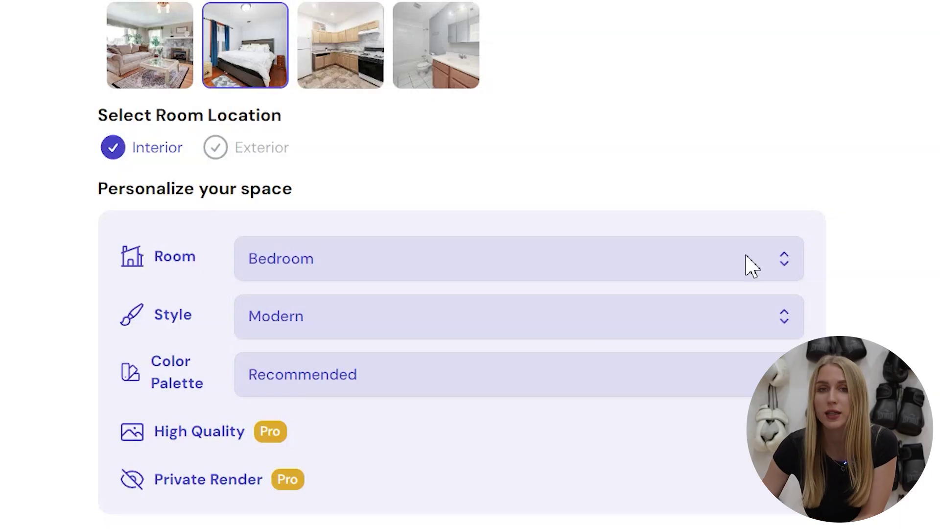
{"action": "left_click", "coordinate": [752, 274]}
{"action": "scroll", "coordinate": [541, 365], "scroll_direction": "down", "scroll_amount": 5}
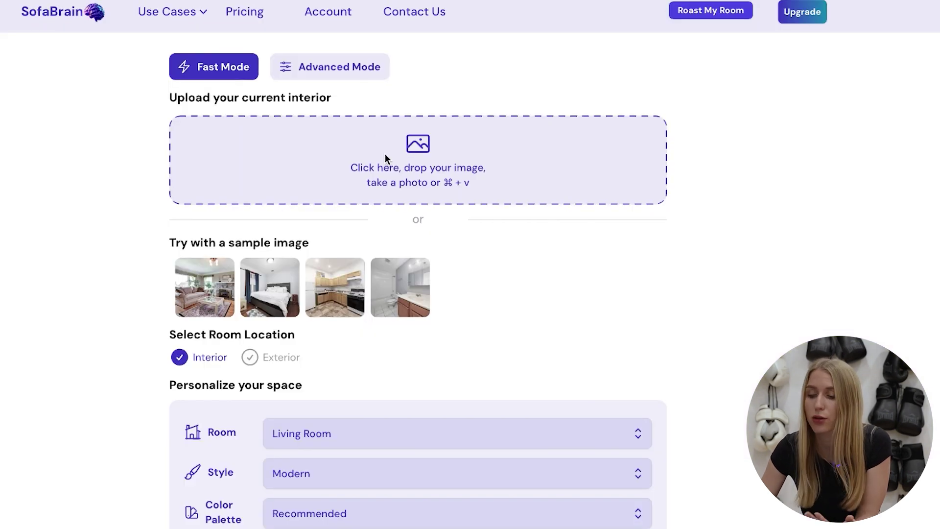
Upload a room photo to SofaBrain from the file dialog
{"action": "left_click", "coordinate": [412, 149]}
{"action": "left_click", "coordinate": [887, 520]}
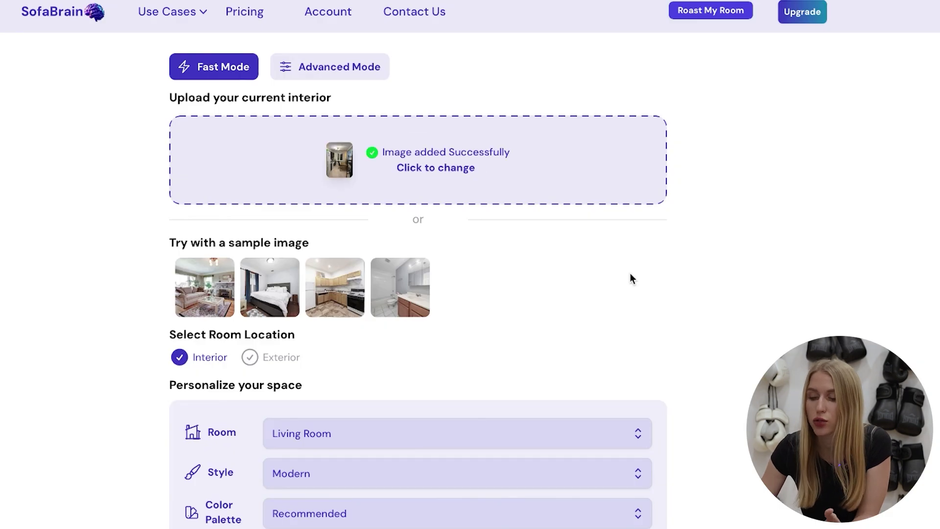
{"action": "scroll", "coordinate": [630, 273], "scroll_direction": "down", "scroll_amount": 5}
Set the room type to Kitchen and browse the design style gallery
{"action": "left_click", "coordinate": [449, 271]}
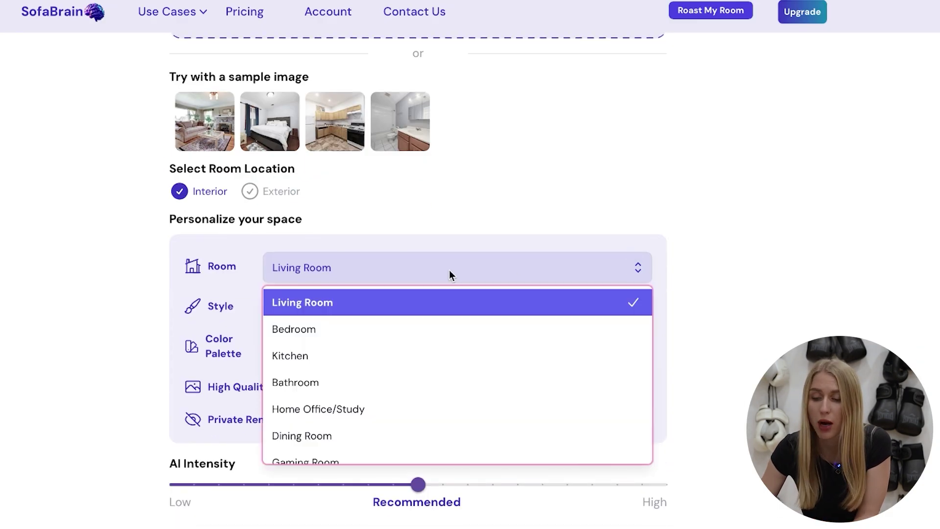
{"action": "left_click", "coordinate": [352, 355]}
{"action": "left_click", "coordinate": [379, 313]}
{"action": "scroll", "coordinate": [398, 432], "scroll_direction": "down", "scroll_amount": 3}
{"action": "scroll", "coordinate": [398, 433], "scroll_direction": "down", "scroll_amount": 10}
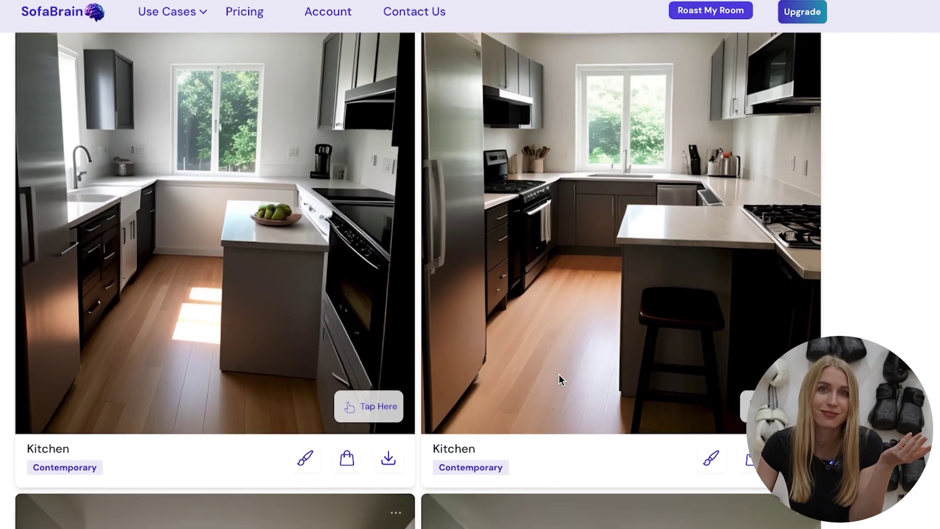
{"action": "scroll", "coordinate": [559, 374], "scroll_direction": "down", "scroll_amount": 8}
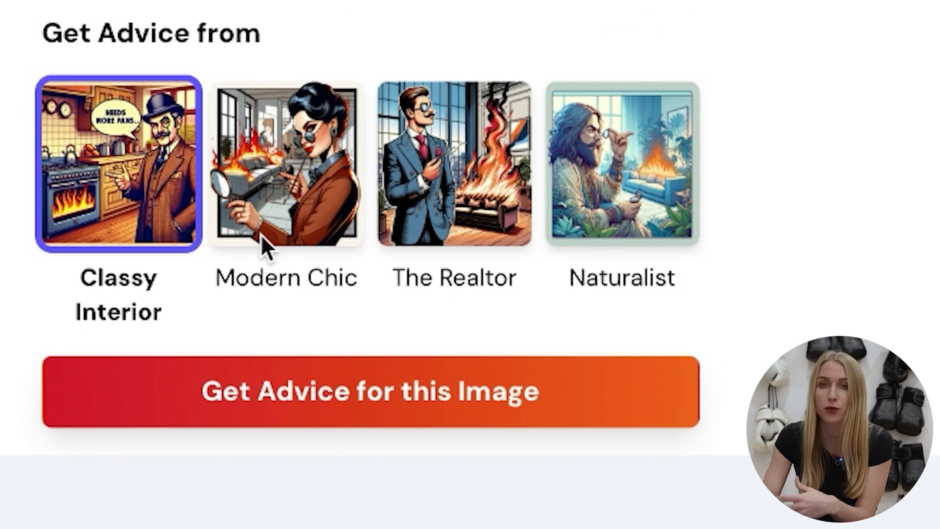
Request advice for the kitchen photo from The Realtor advisor
{"action": "left_click", "coordinate": [261, 234]}
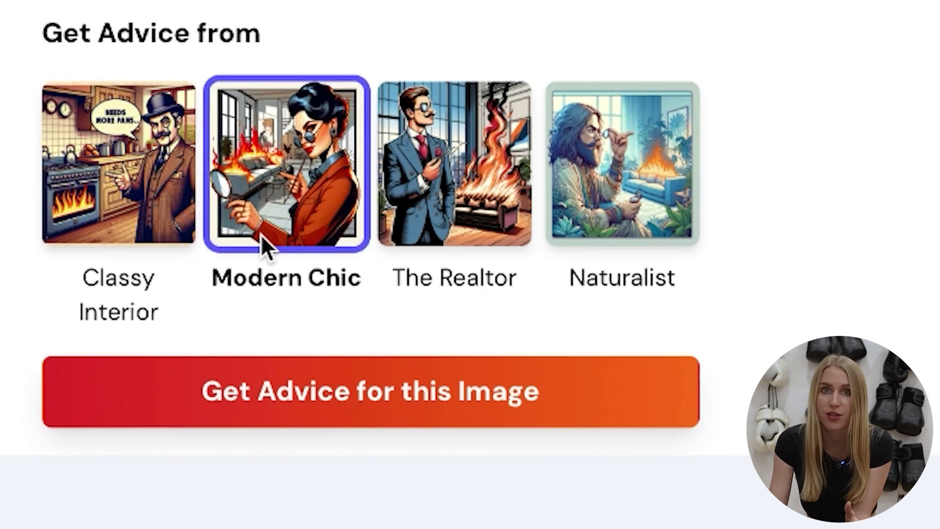
{"action": "left_click", "coordinate": [413, 213]}
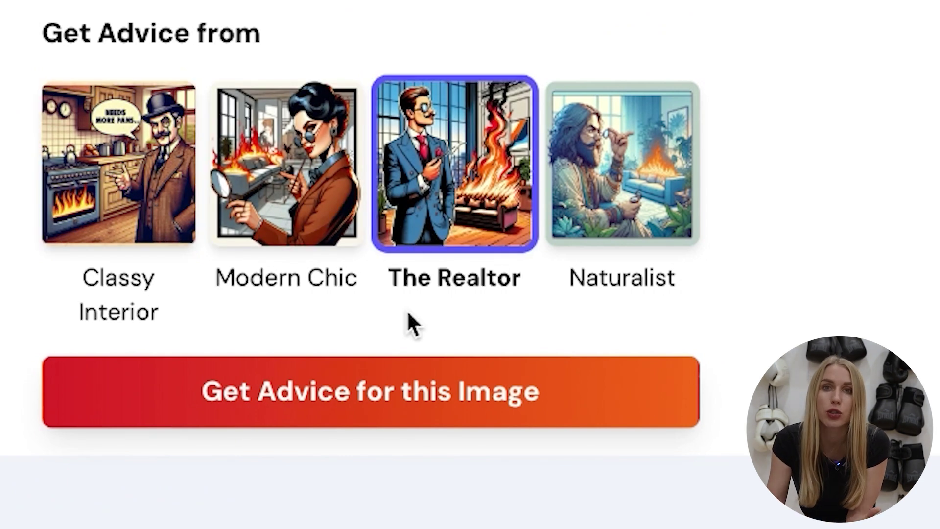
{"action": "left_click", "coordinate": [313, 411]}
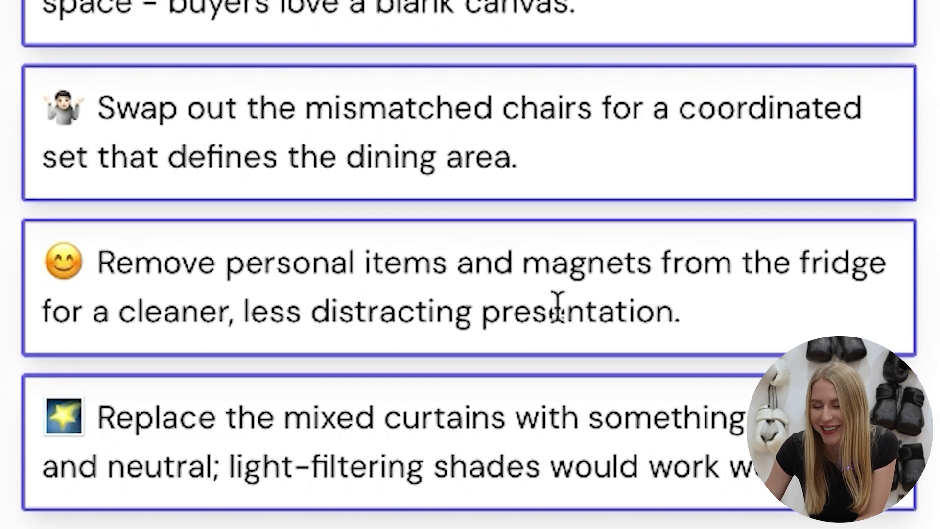
Review the chair-swapping advice and its pin marker on the photo
{"action": "triple_click", "coordinate": [153, 157]}
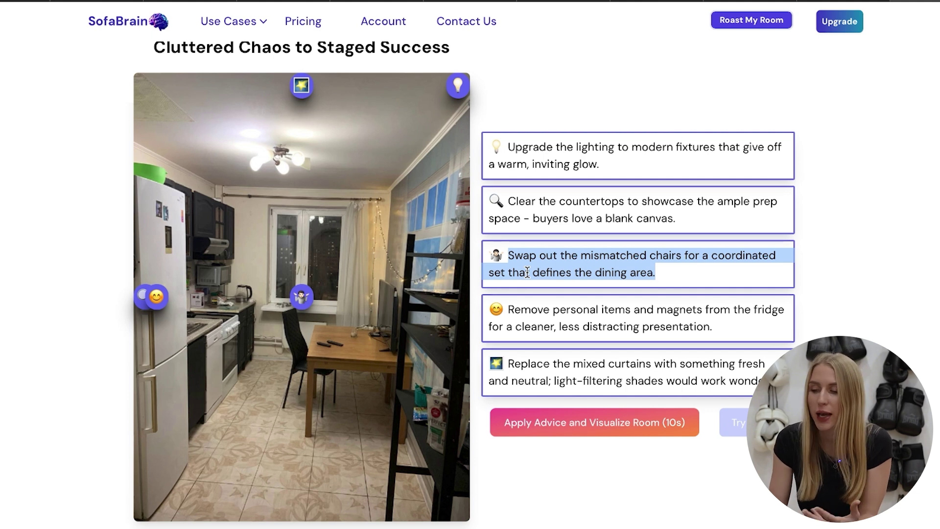
{"action": "left_click", "coordinate": [301, 294]}
{"action": "scroll", "coordinate": [444, 313], "scroll_direction": "down", "scroll_amount": 1}
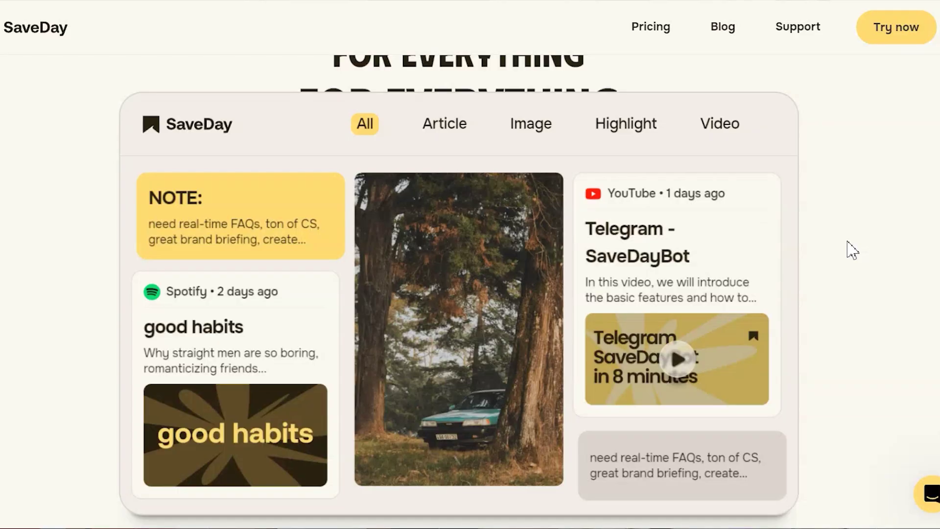
Show SaveDay's Try now options for Telegram or the Chrome/Edge extension
{"action": "scroll", "coordinate": [853, 251], "scroll_direction": "up", "scroll_amount": 10}
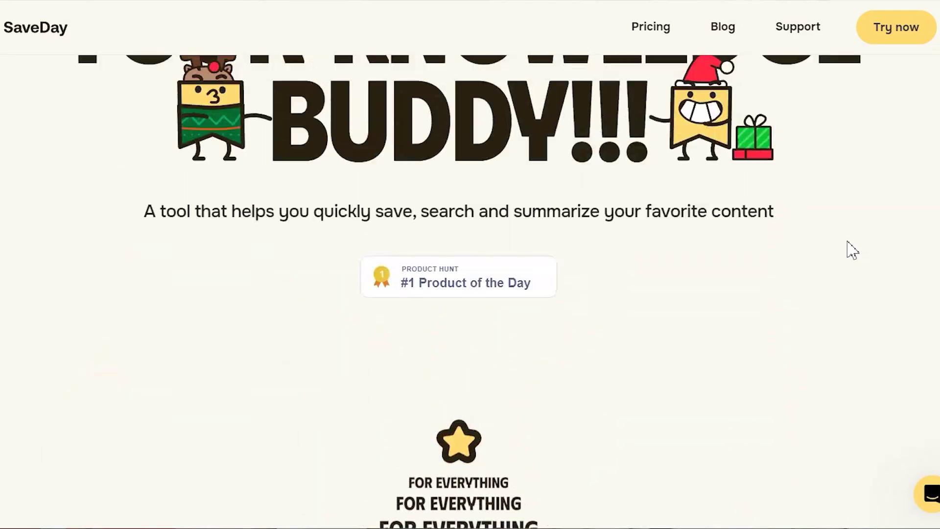
{"action": "left_click", "coordinate": [917, 33]}
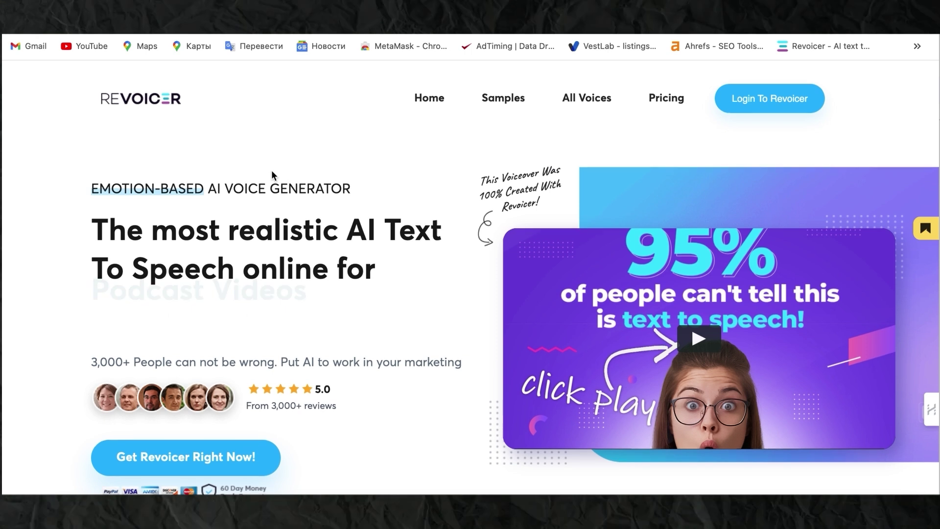
Set a Next week reminder for the saved Revoicer page and close the SaveDay popup
{"action": "scroll", "coordinate": [272, 169], "scroll_direction": "down", "scroll_amount": 1}
{"action": "scroll", "coordinate": [271, 169], "scroll_direction": "up", "scroll_amount": 1}
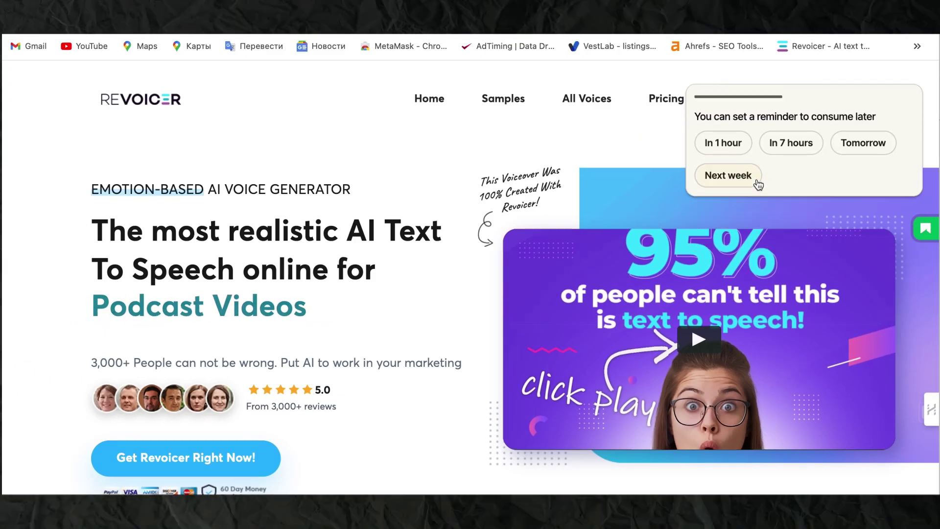
{"action": "left_click", "coordinate": [758, 184]}
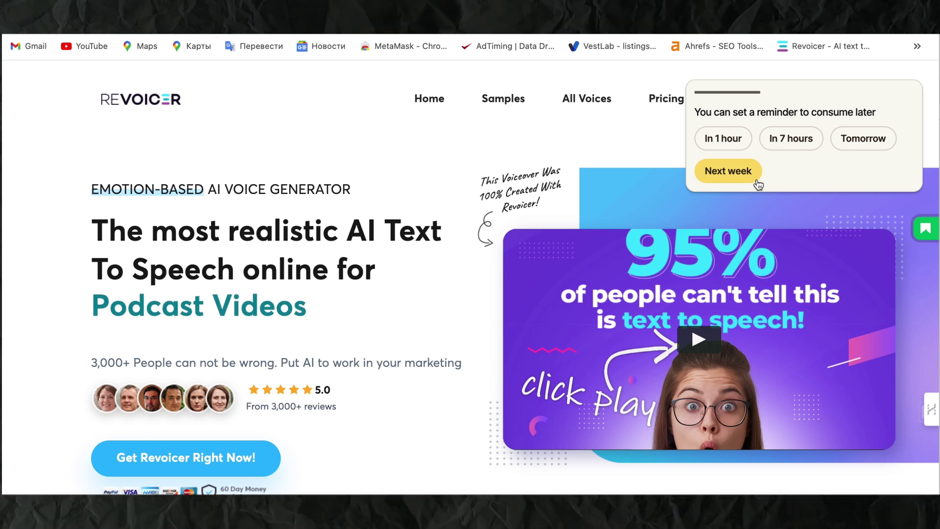
{"action": "left_click", "coordinate": [732, 140]}
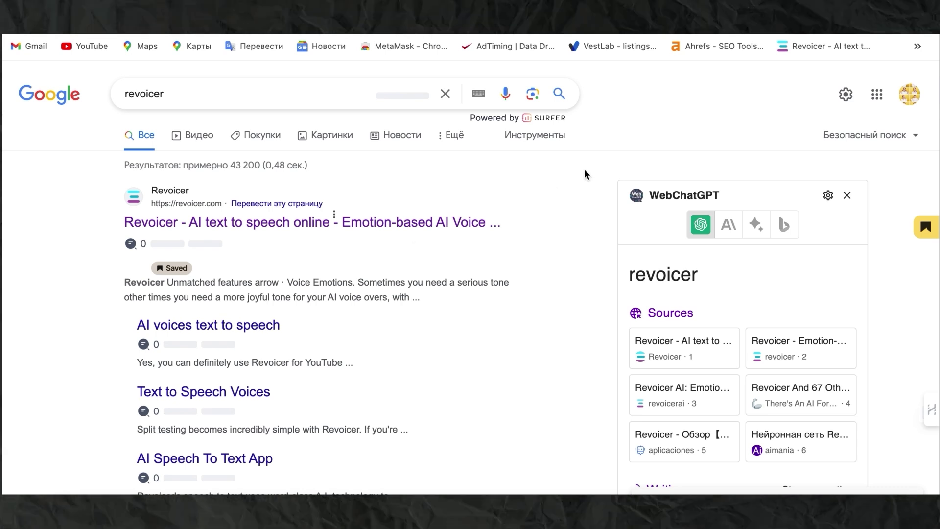
{"action": "scroll", "coordinate": [875, 258], "scroll_direction": "down", "scroll_amount": 10}
{"action": "scroll", "coordinate": [775, 222], "scroll_direction": "up", "scroll_amount": 1}
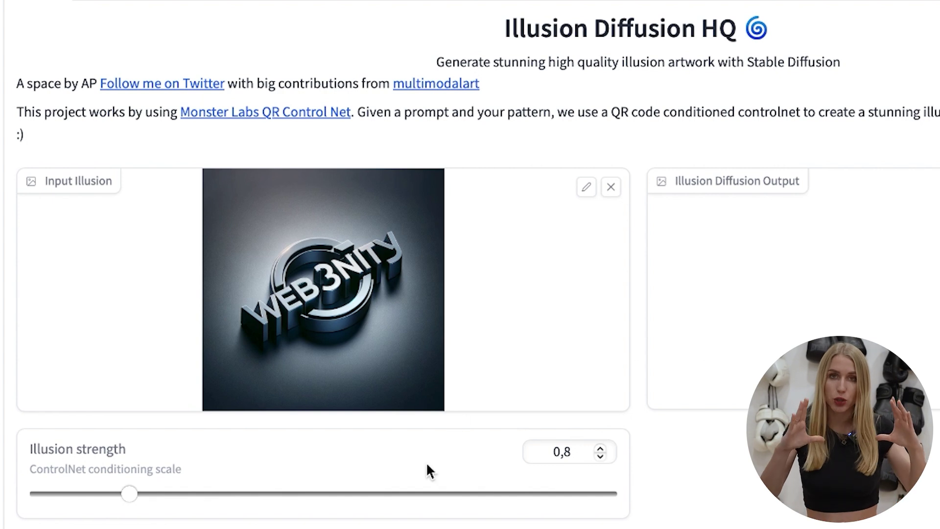
Enter 'Forest' in the Illusion Diffusion HQ Prompt box
{"action": "scroll", "coordinate": [402, 498], "scroll_direction": "down", "scroll_amount": 4}
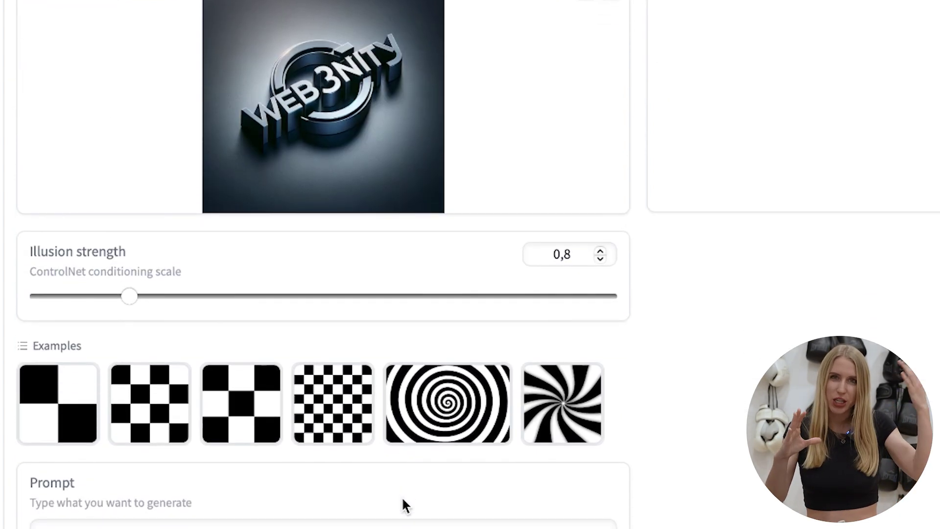
{"action": "scroll", "coordinate": [391, 519], "scroll_direction": "down", "scroll_amount": 1}
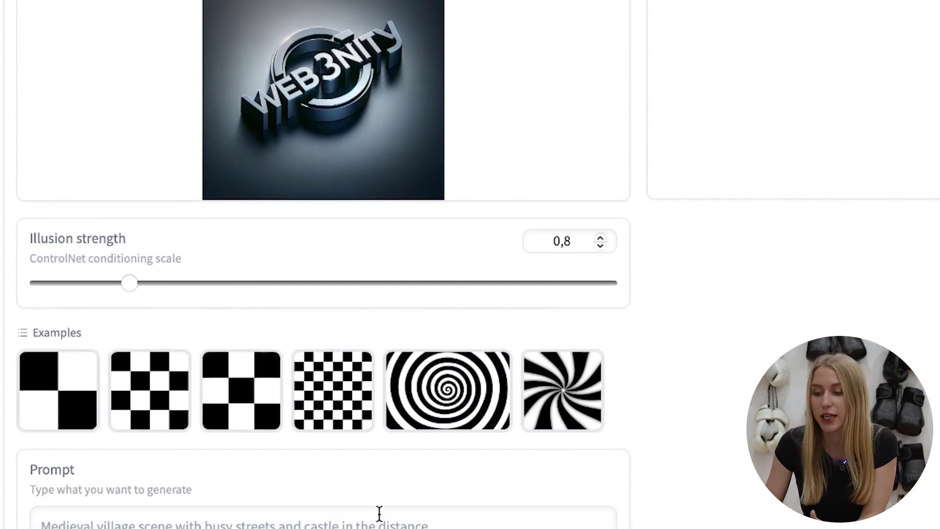
{"action": "left_click", "coordinate": [380, 504]}
{"action": "scroll", "coordinate": [380, 490], "scroll_direction": "down", "scroll_amount": 1}
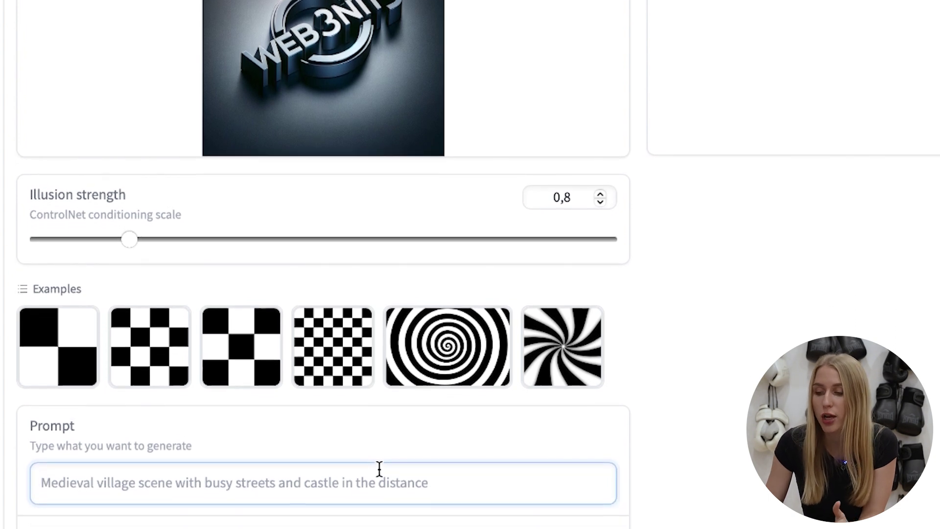
{"action": "type", "text": "Forest"}
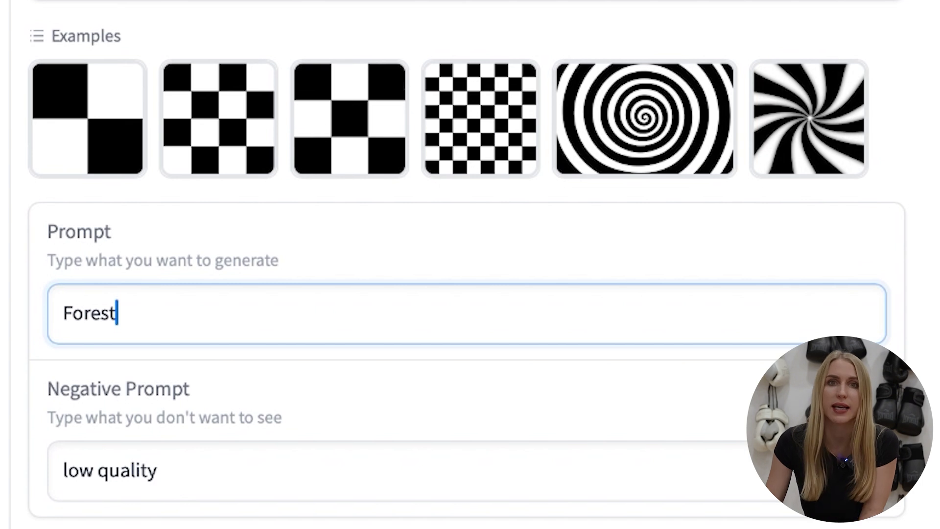
{"action": "scroll", "coordinate": [465, 264], "scroll_direction": "up", "scroll_amount": 3}
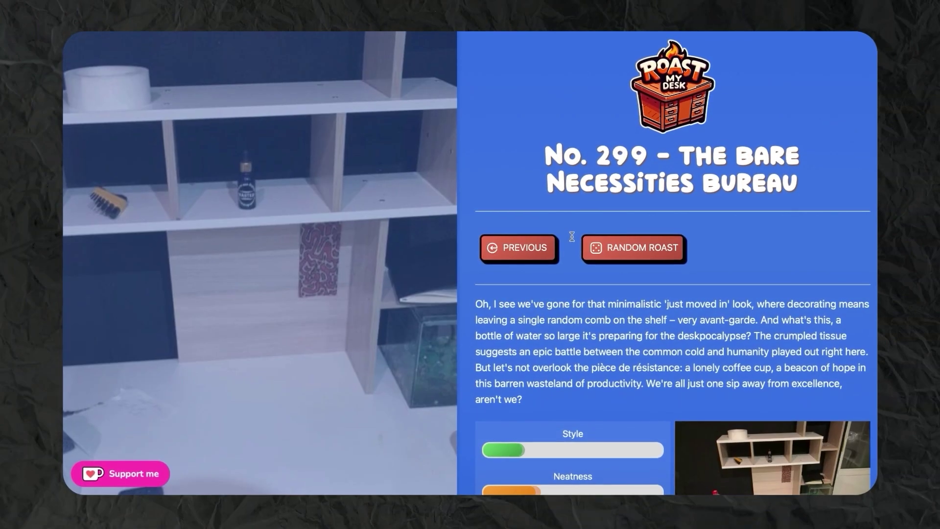
{"action": "scroll", "coordinate": [572, 237], "scroll_direction": "down", "scroll_amount": 3}
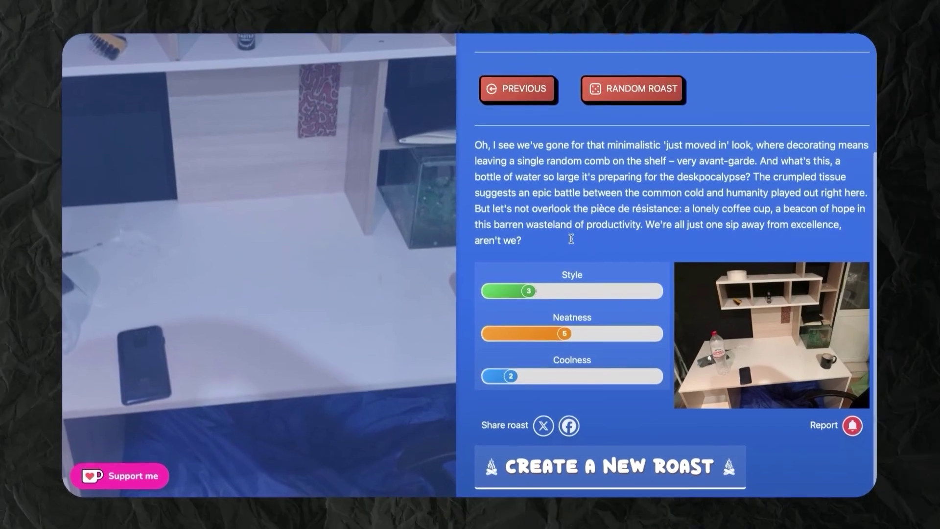